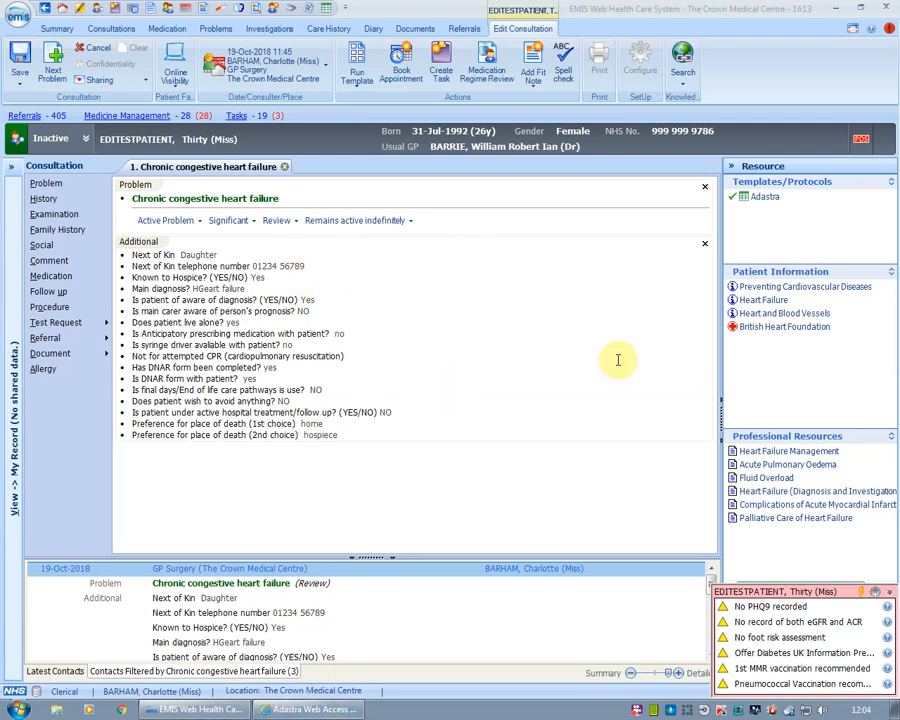
Copy the patient's NHS number from the EMIS banner into Adastra's Note Search NHS number field
{"action": "right_click", "coordinate": [679, 133]}
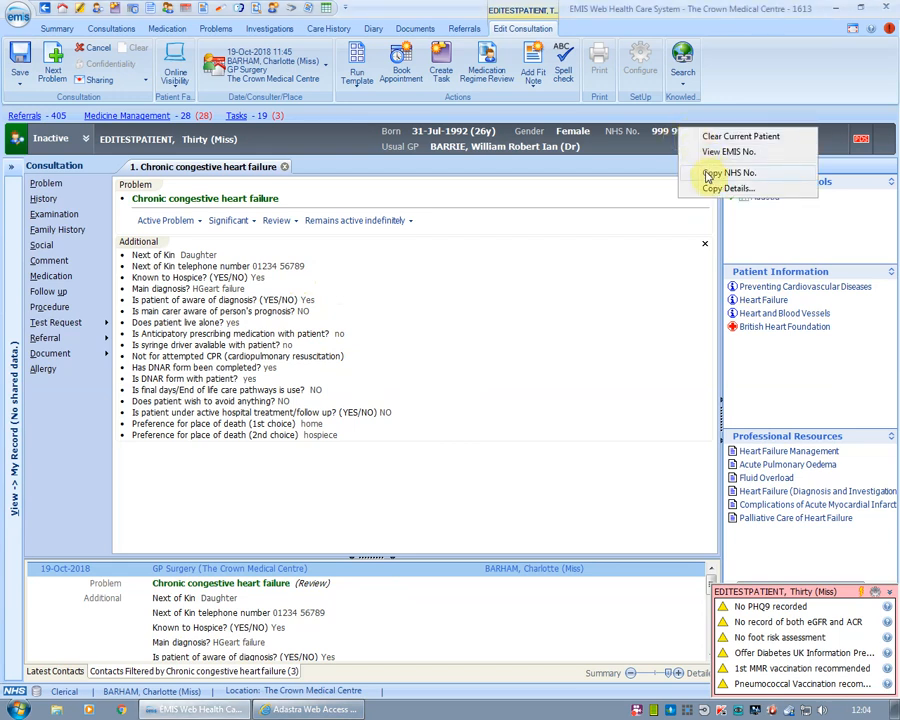
{"action": "left_click", "coordinate": [708, 175]}
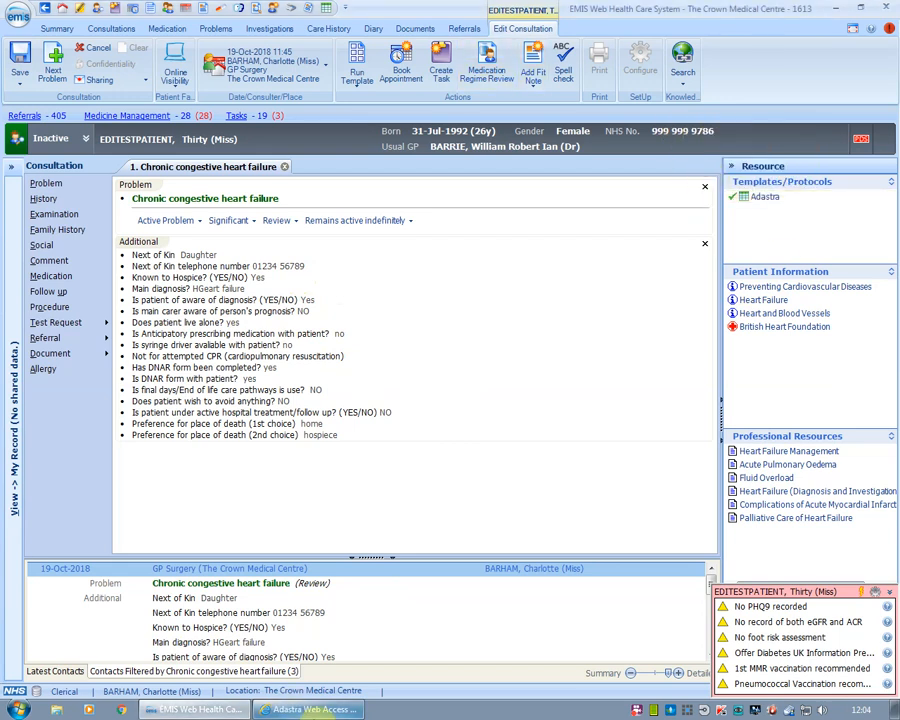
{"action": "left_click", "coordinate": [311, 709]}
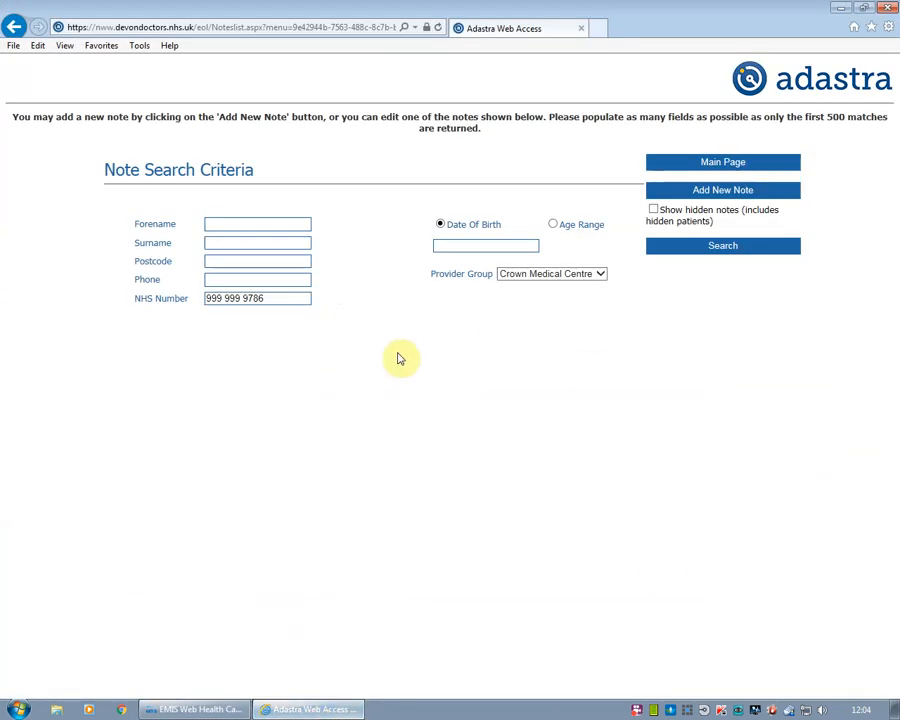
Search Adastra by the NHS number, find no match, and open a new patient form
{"action": "left_click", "coordinate": [284, 297]}
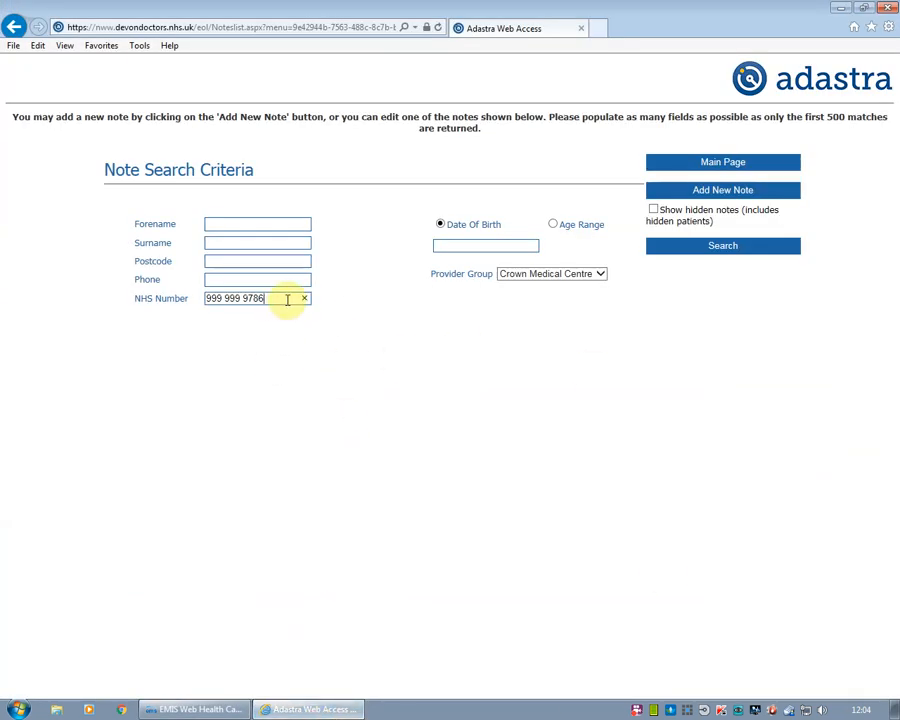
{"action": "left_click", "coordinate": [695, 258]}
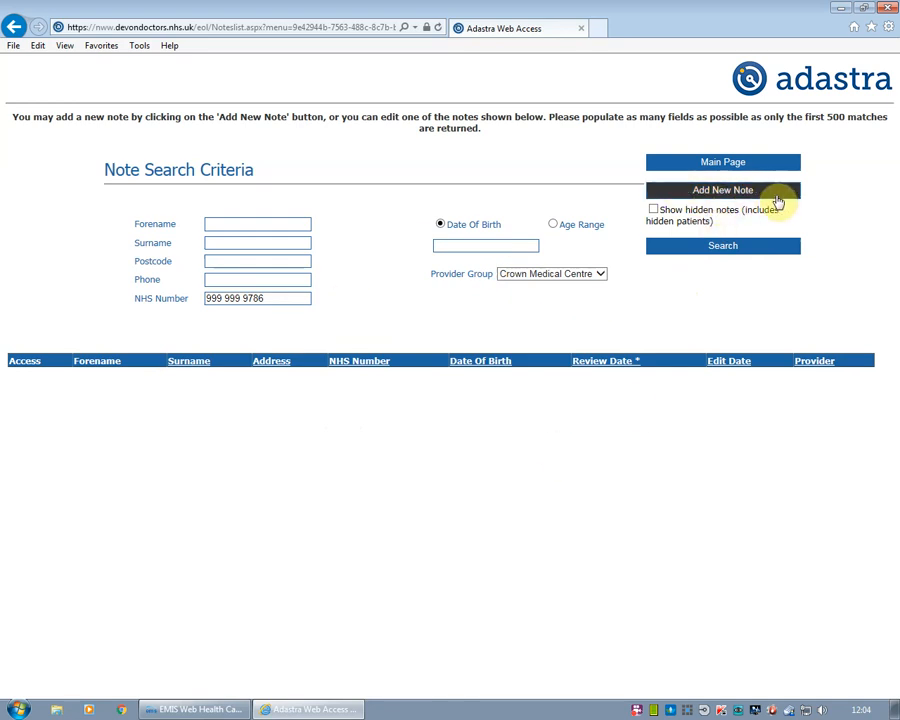
{"action": "left_click", "coordinate": [776, 196]}
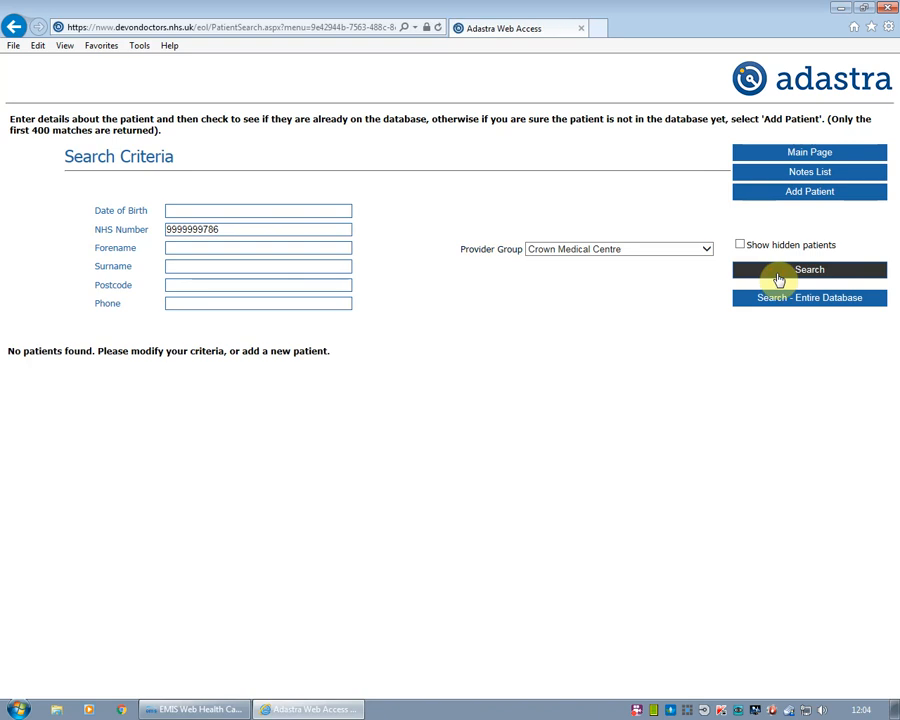
{"action": "left_click", "coordinate": [846, 200]}
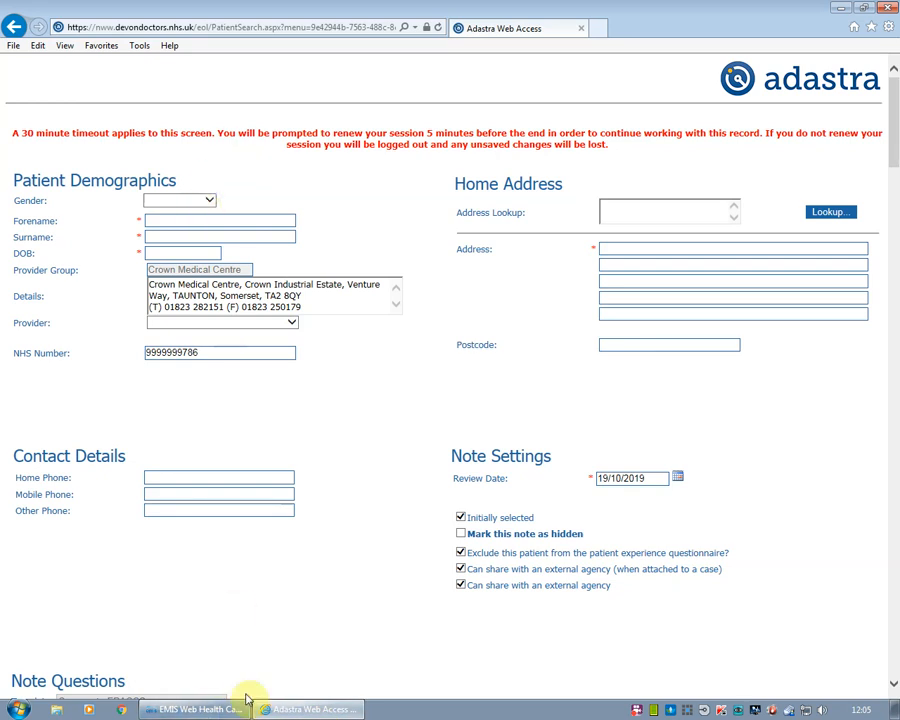
Check the patient's full details in EMIS and set the gender to Female
{"action": "left_click", "coordinate": [205, 709]}
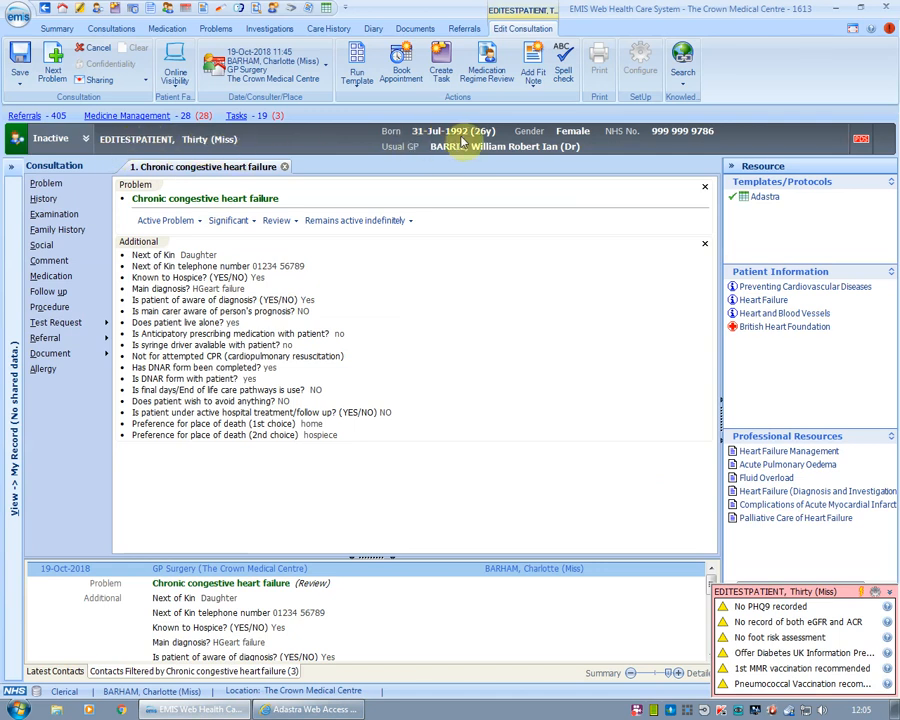
{"action": "left_click", "coordinate": [86, 138]}
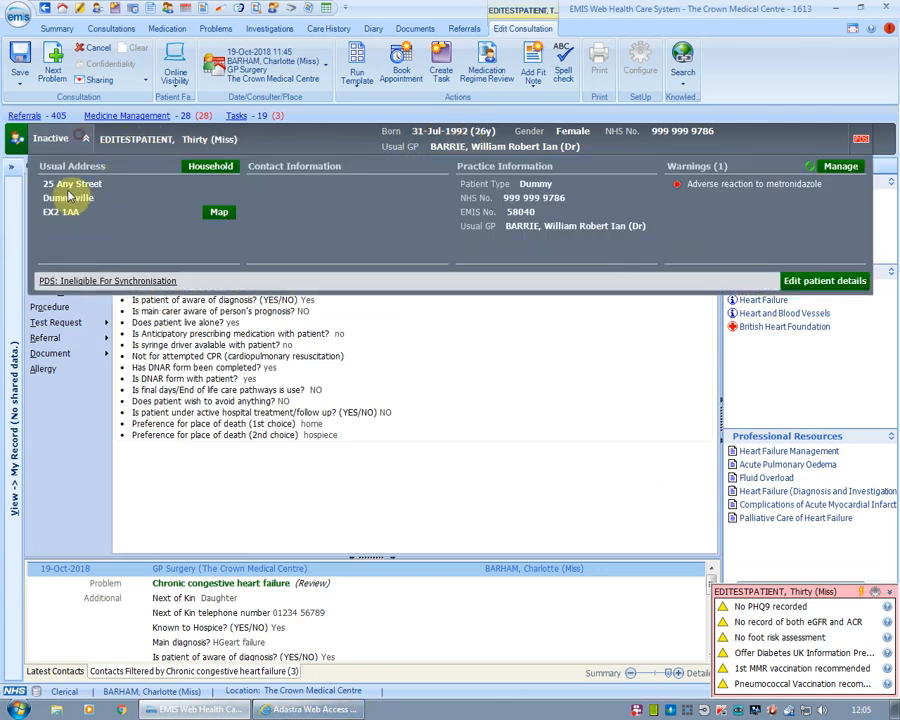
{"action": "left_click", "coordinate": [305, 709]}
{"action": "left_click", "coordinate": [191, 200]}
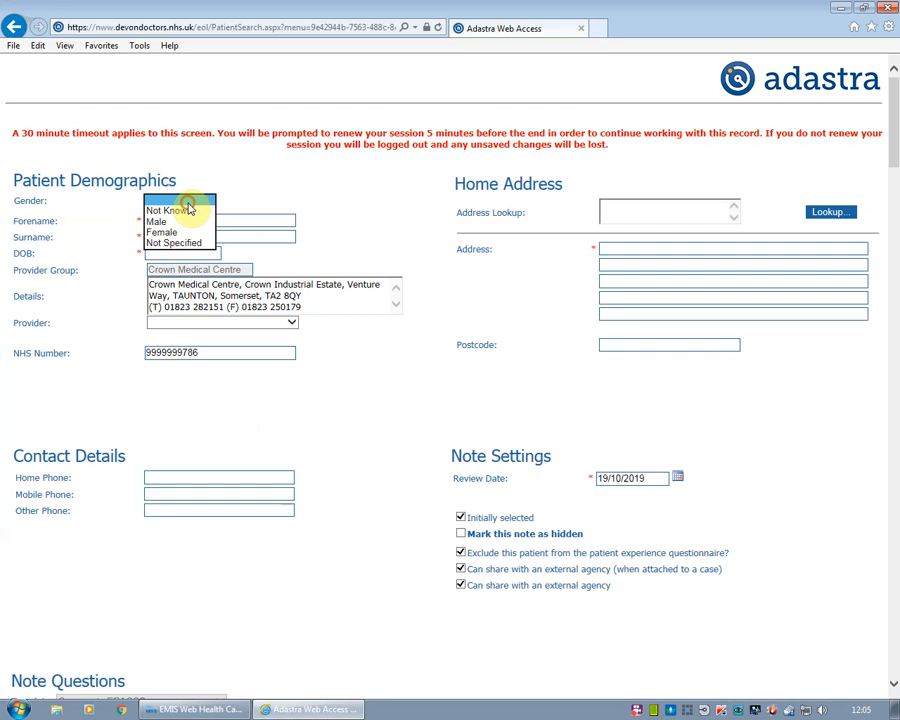
{"action": "left_click", "coordinate": [177, 233]}
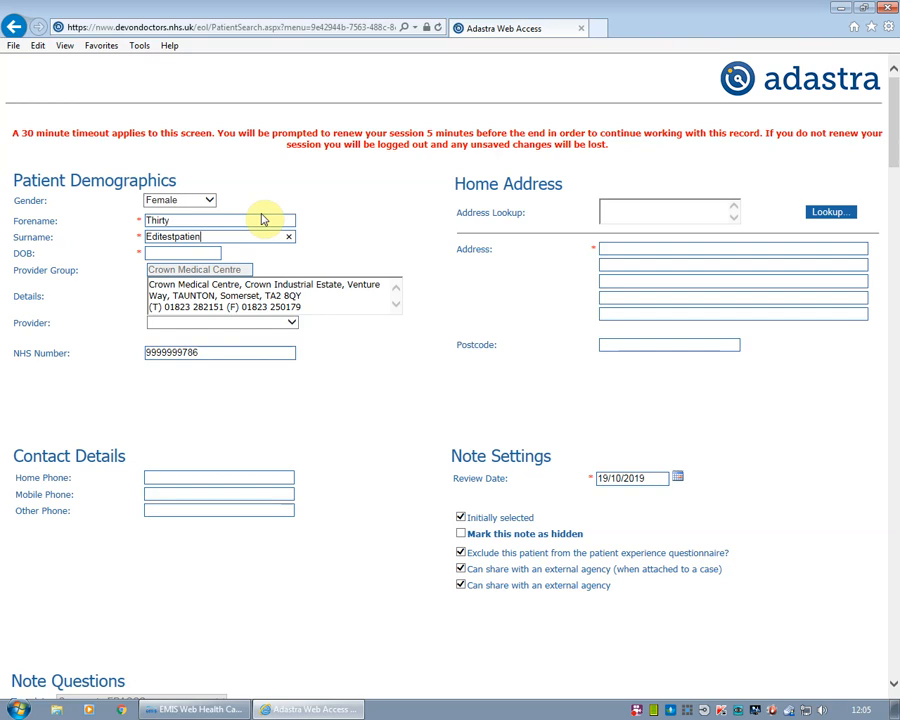
Choose the patient's provider from the Provider list and begin the first address line
{"action": "left_click", "coordinate": [188, 708]}
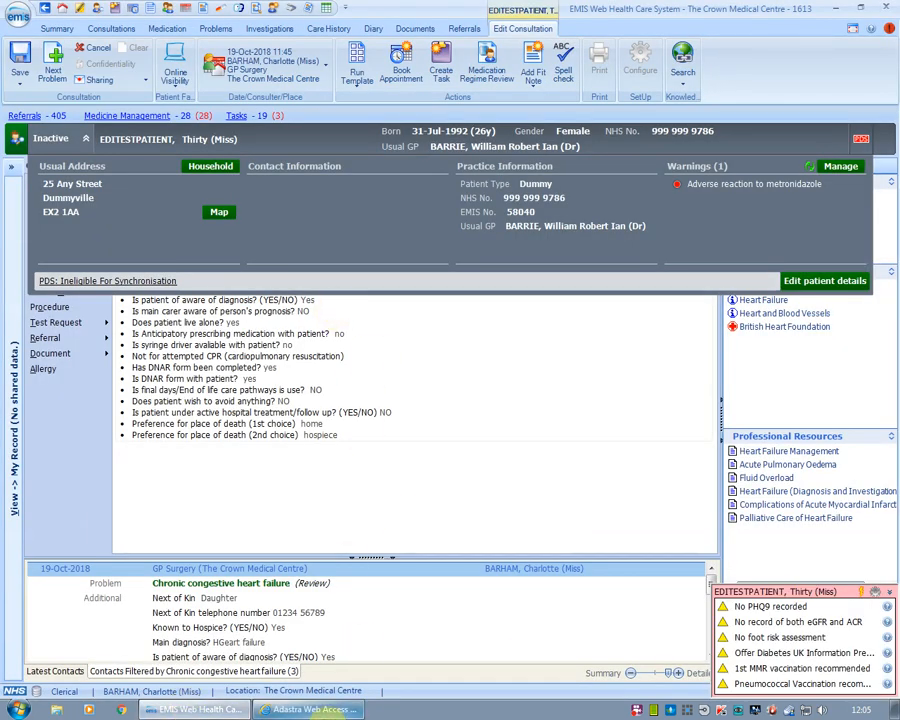
{"action": "left_click", "coordinate": [323, 715]}
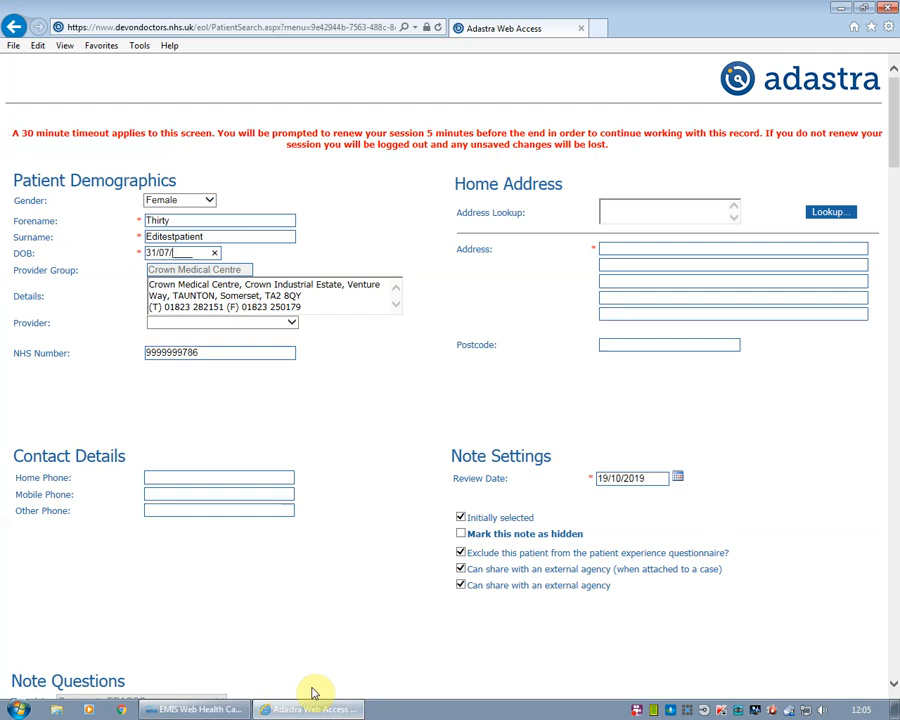
{"action": "left_click", "coordinate": [280, 324]}
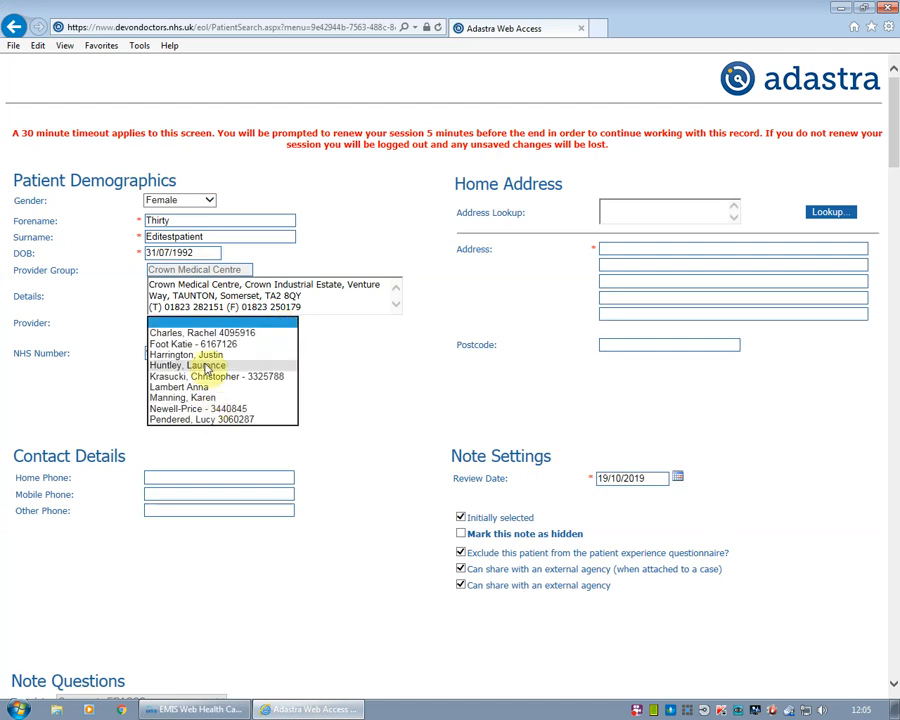
{"action": "left_click", "coordinate": [212, 355]}
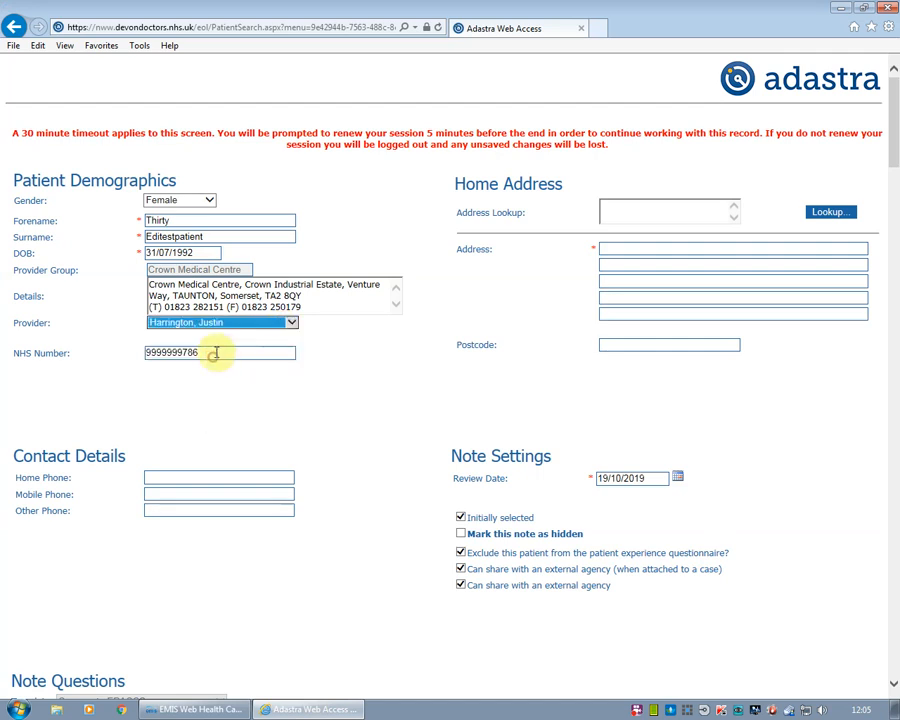
{"action": "left_click", "coordinate": [621, 246]}
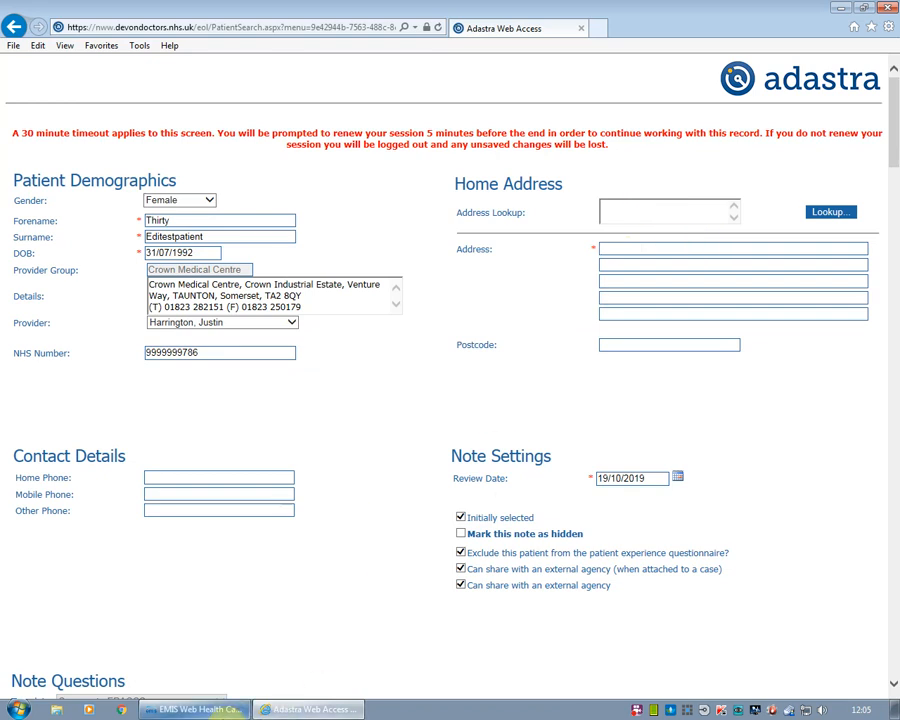
{"action": "left_click", "coordinate": [200, 709]}
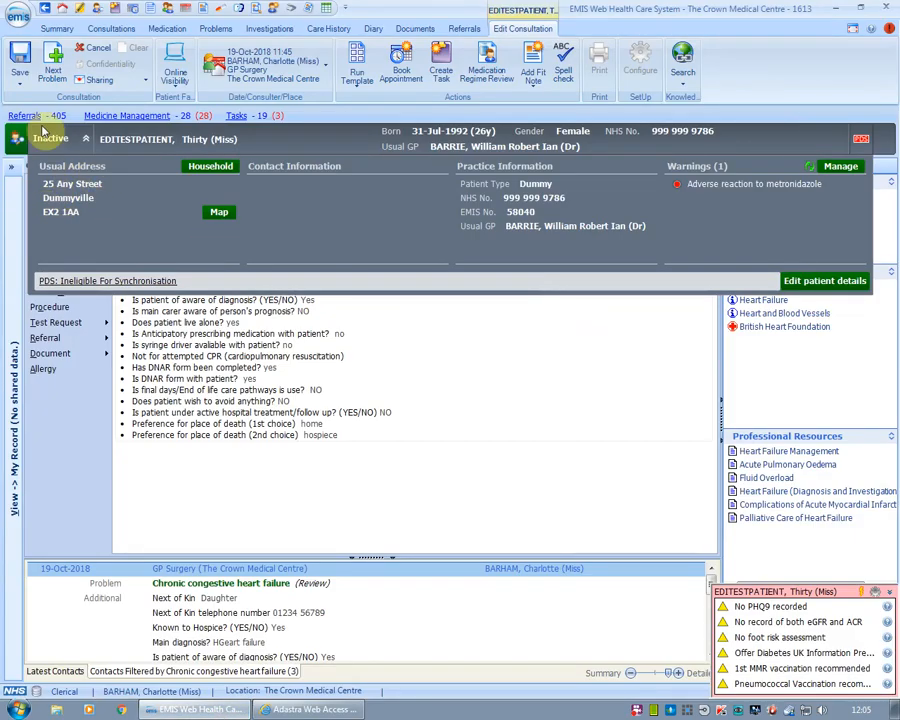
Copy the EMIS home address lines and postcode into Adastra's Home Address fields
{"action": "left_click", "coordinate": [322, 710]}
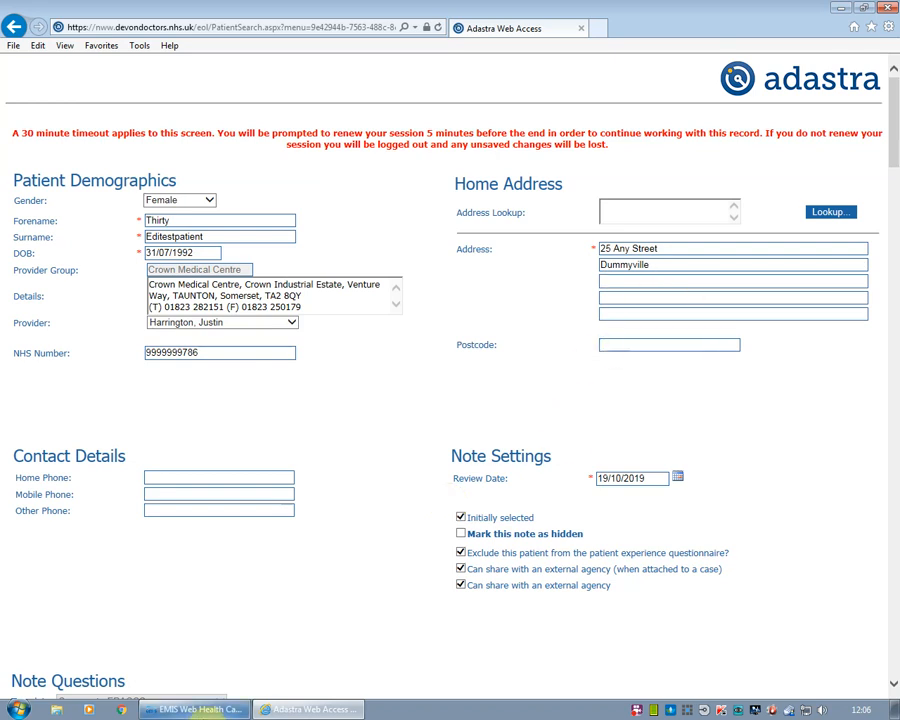
{"action": "left_click", "coordinate": [200, 709]}
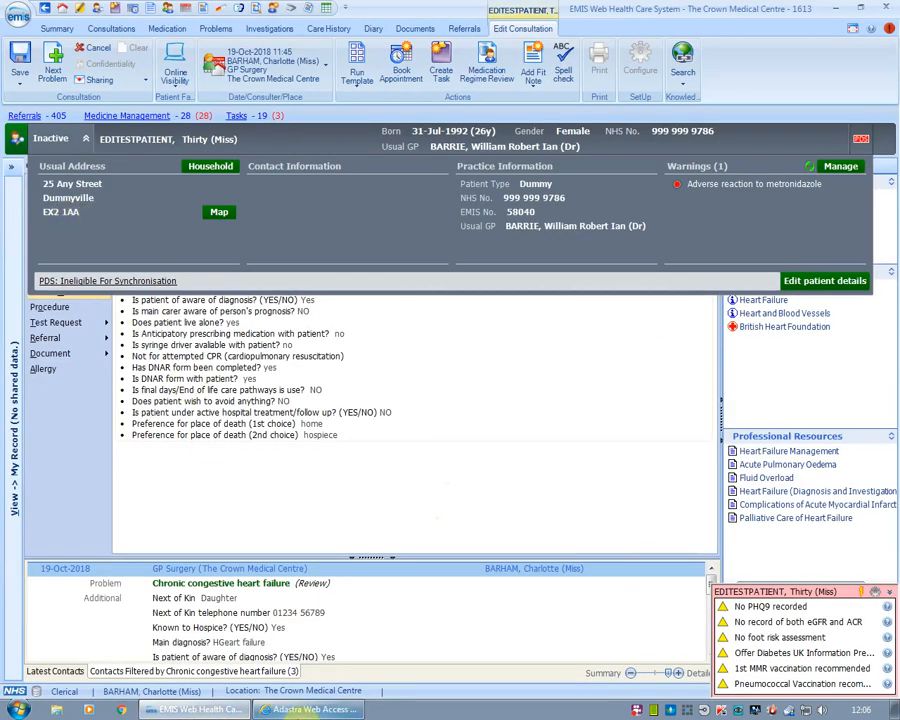
{"action": "left_click", "coordinate": [305, 709]}
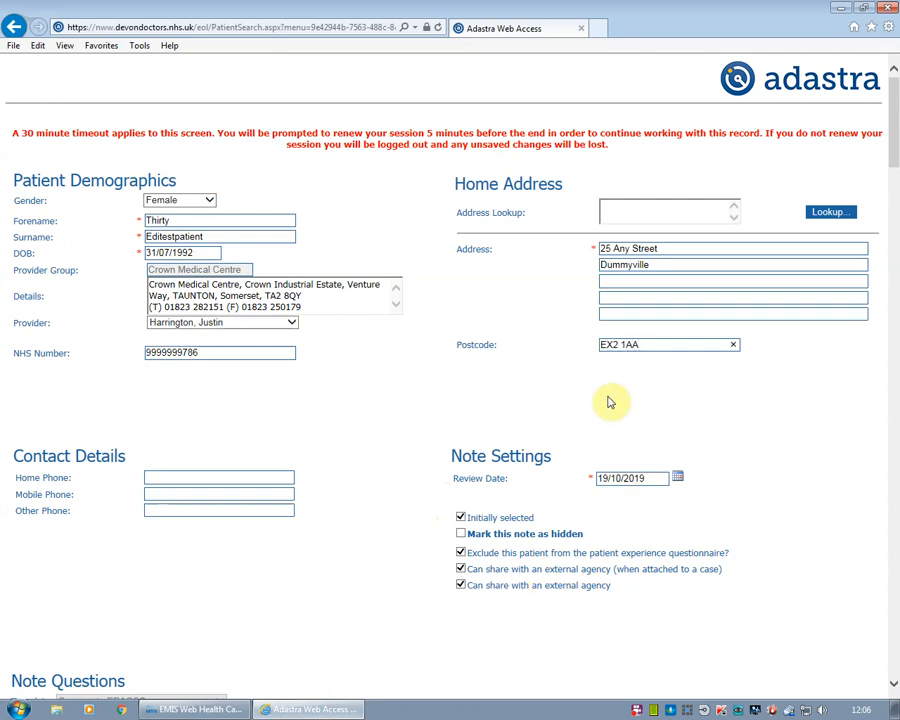
{"action": "scroll", "coordinate": [605, 400], "scroll_direction": "down", "scroll_amount": 2}
{"action": "scroll", "coordinate": [640, 340], "scroll_direction": "down", "scroll_amount": 6}
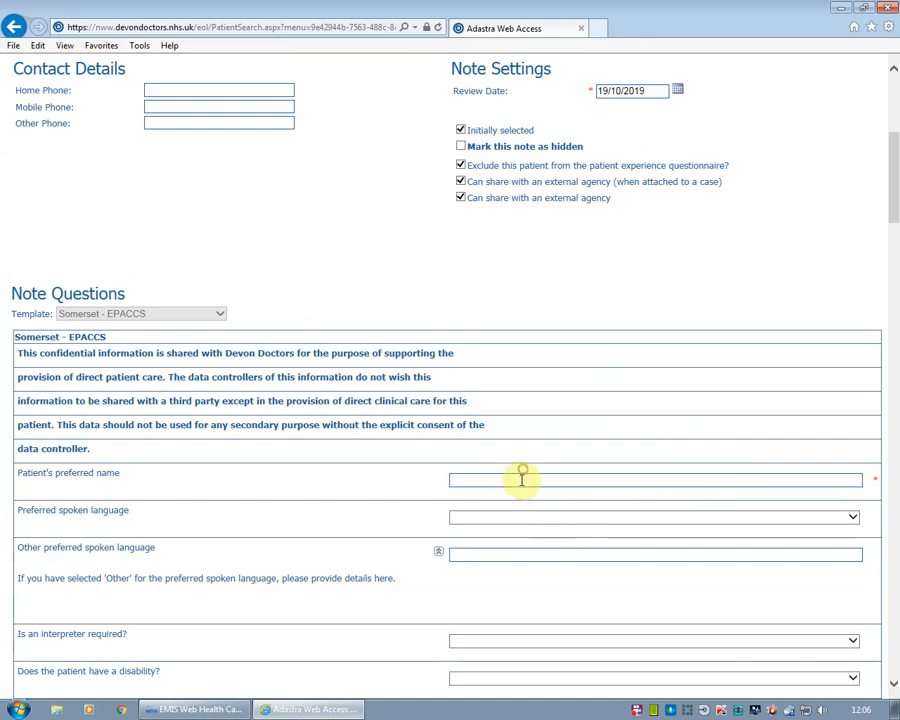
Enter the patient's preferred name
{"action": "left_click", "coordinate": [518, 481]}
{"action": "scroll", "coordinate": [872, 420], "scroll_direction": "down", "scroll_amount": 2}
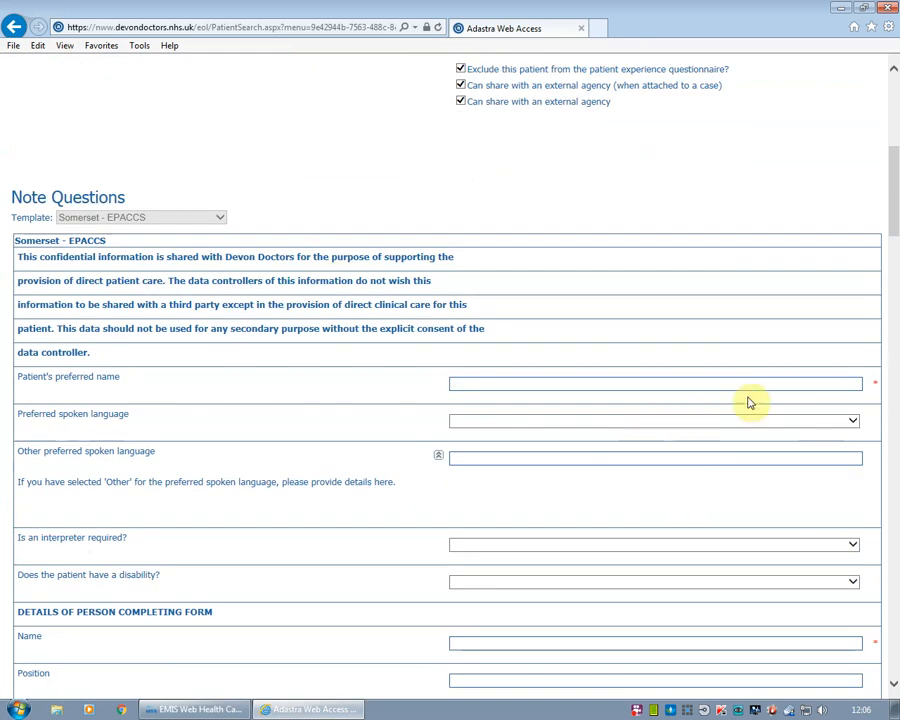
{"action": "type", "text": "Thirty"}
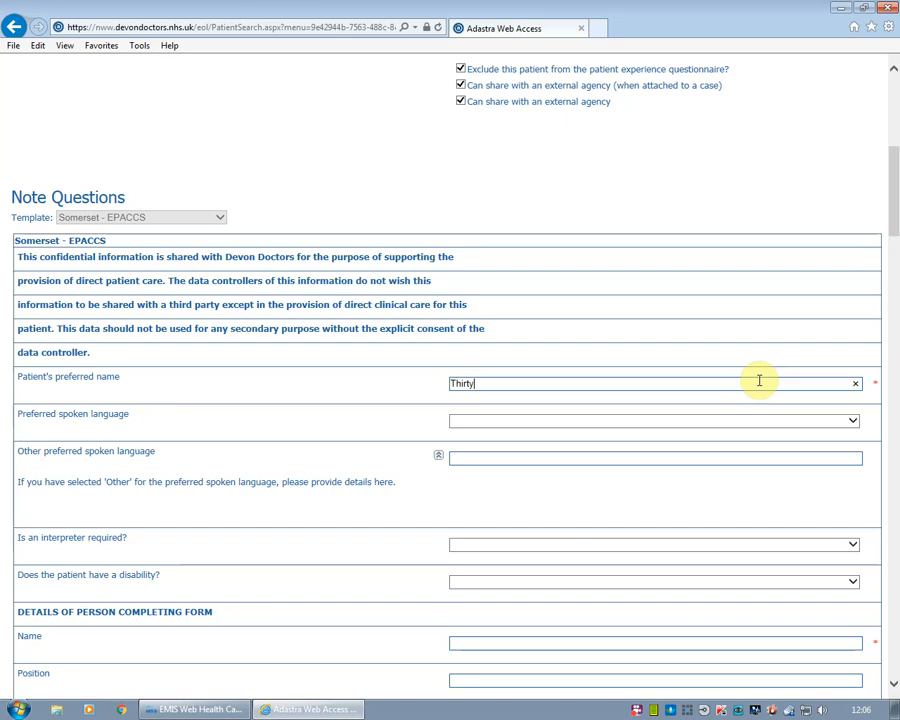
{"action": "scroll", "coordinate": [762, 383], "scroll_direction": "down", "scroll_amount": 2}
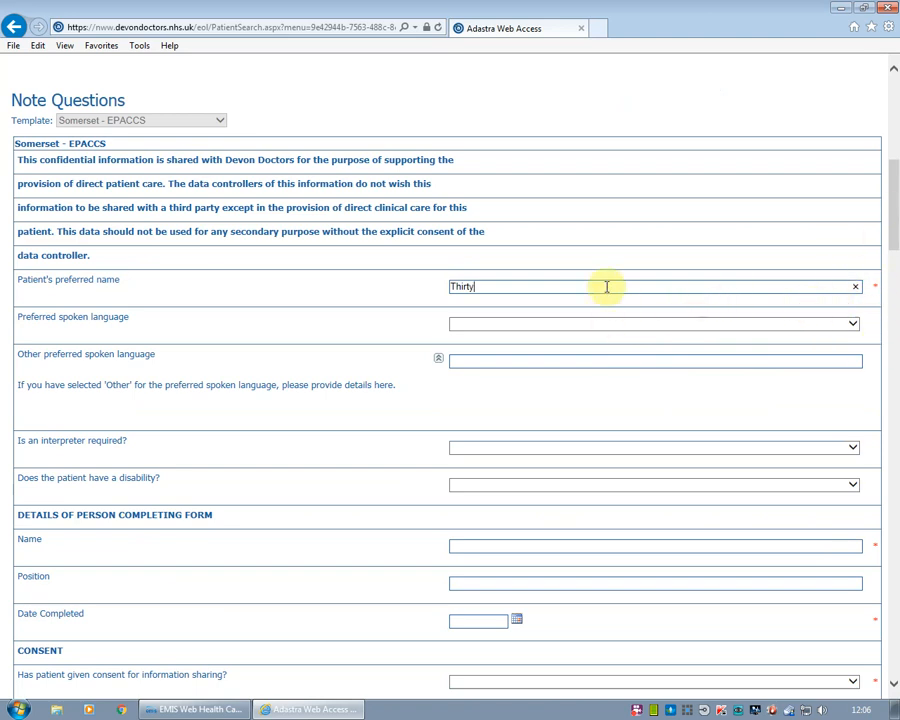
{"action": "scroll", "coordinate": [615, 300], "scroll_direction": "down", "scroll_amount": 4}
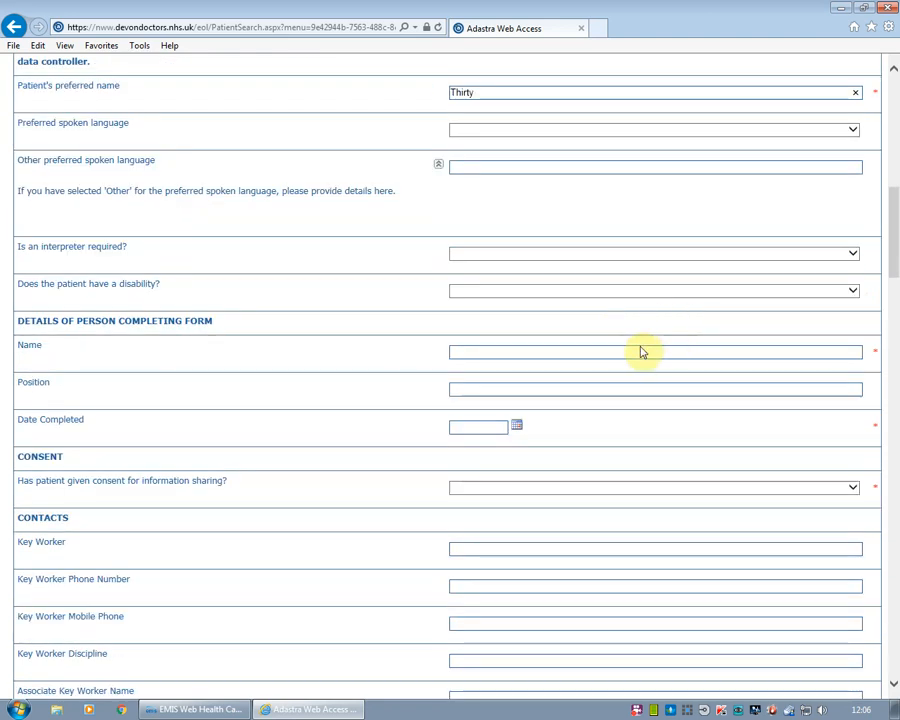
Record the form completer as a Dr, position GP, completed 19/10/2018
{"action": "left_click", "coordinate": [639, 352]}
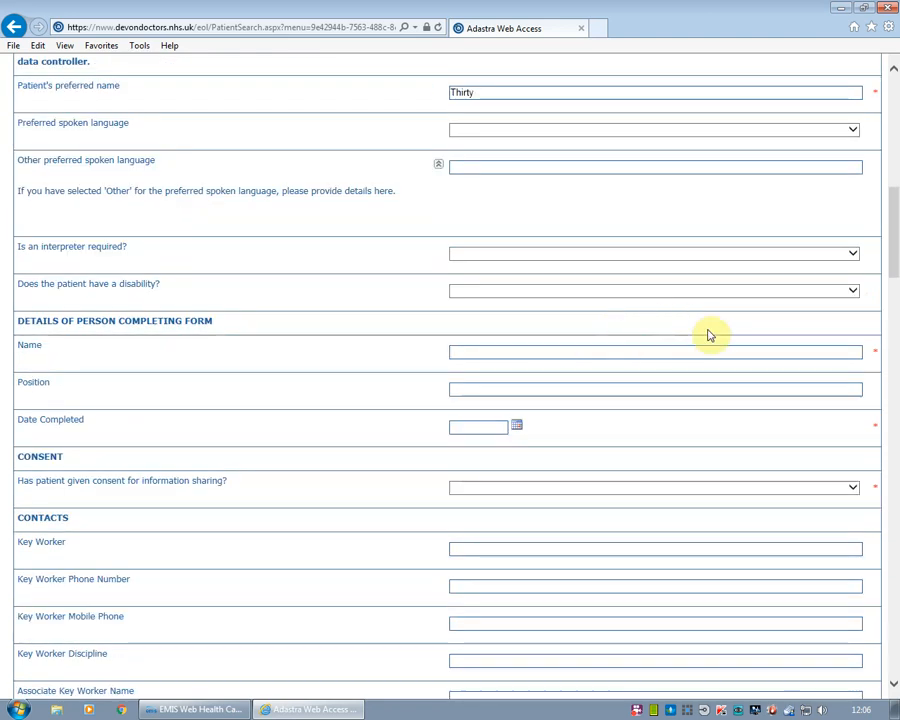
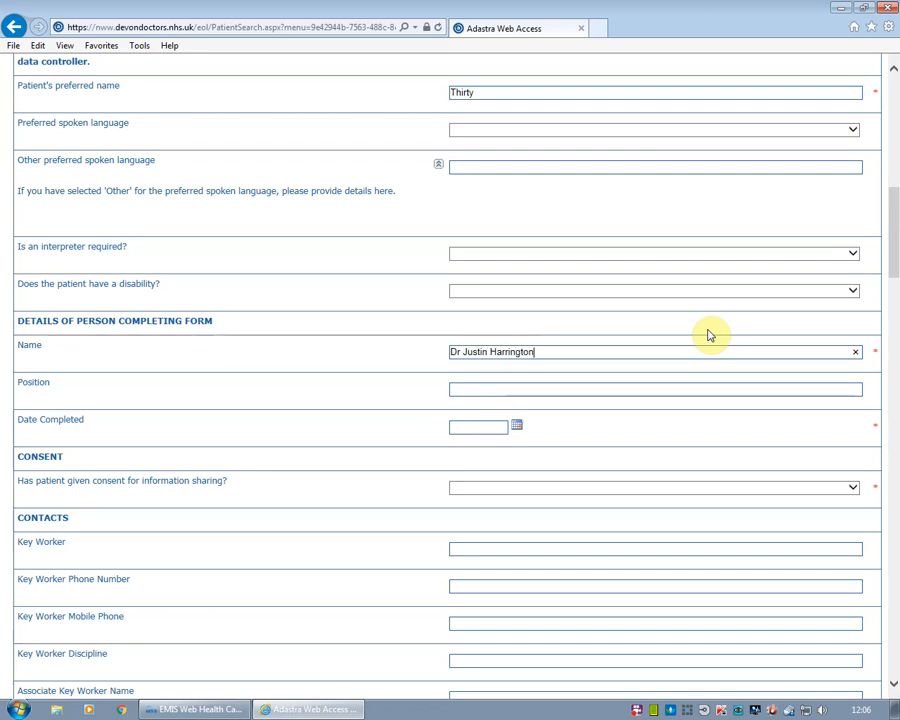
{"action": "left_click", "coordinate": [575, 389]}
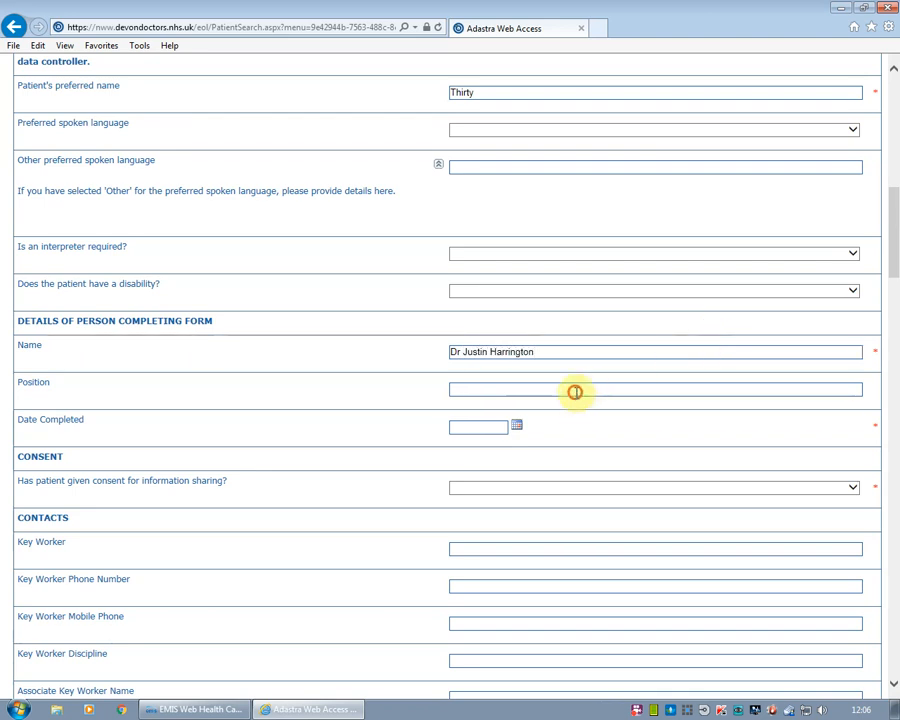
{"action": "type", "text": "GP"}
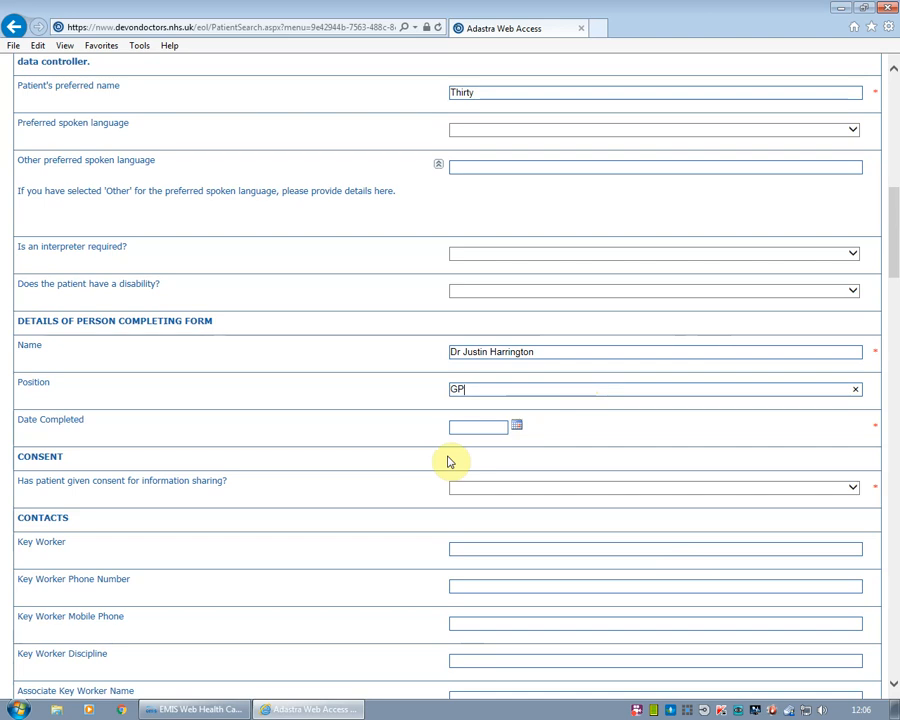
{"action": "left_click", "coordinate": [455, 426]}
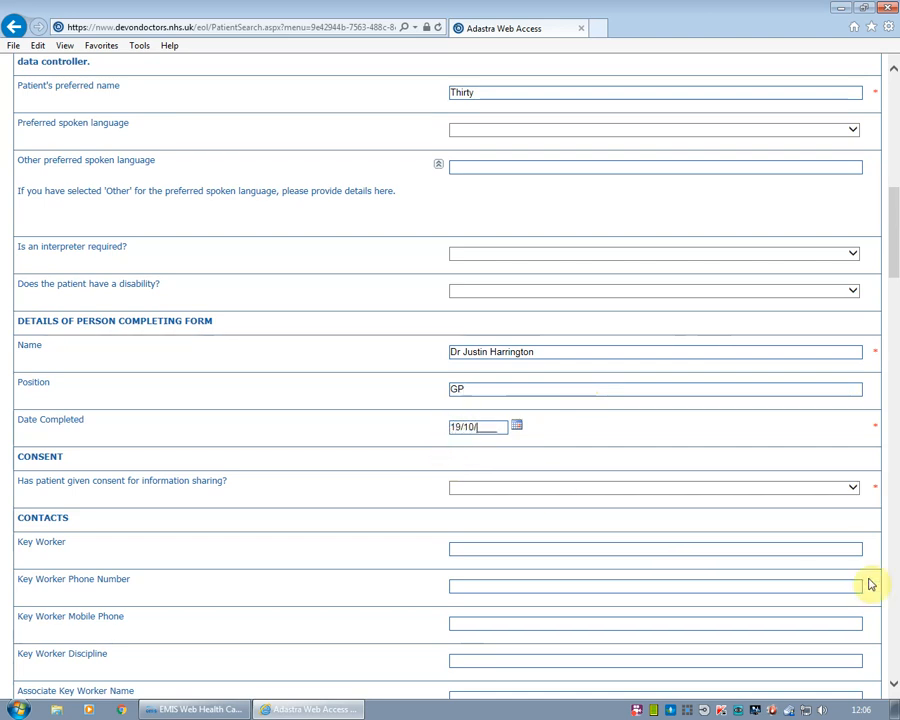
{"action": "scroll", "coordinate": [700, 460], "scroll_direction": "down", "scroll_amount": 1}
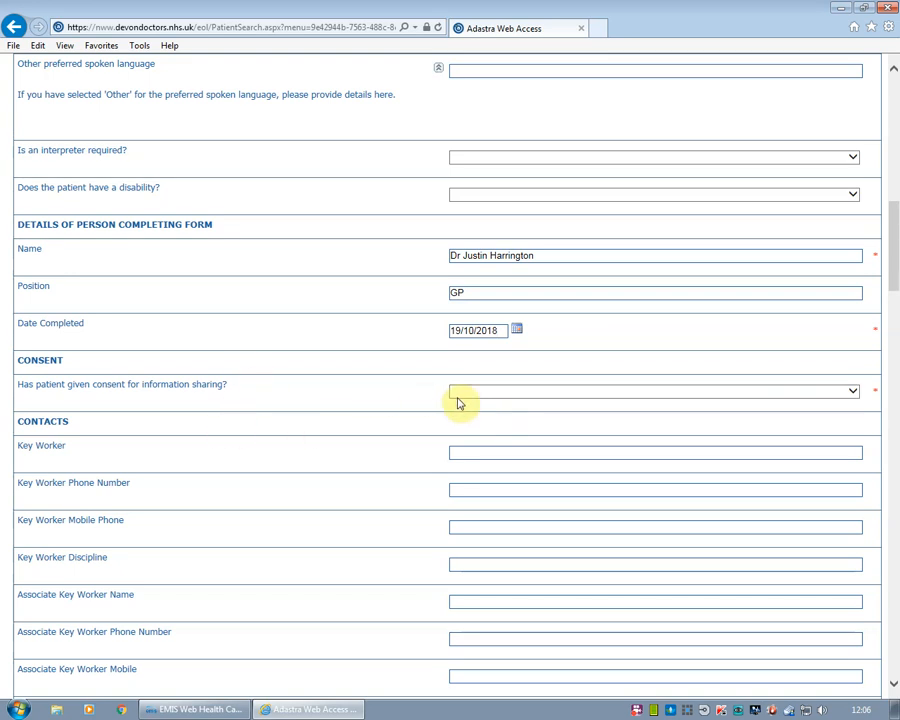
Set information-sharing consent to Clinical Decision and start the reason field
{"action": "left_click", "coordinate": [532, 396]}
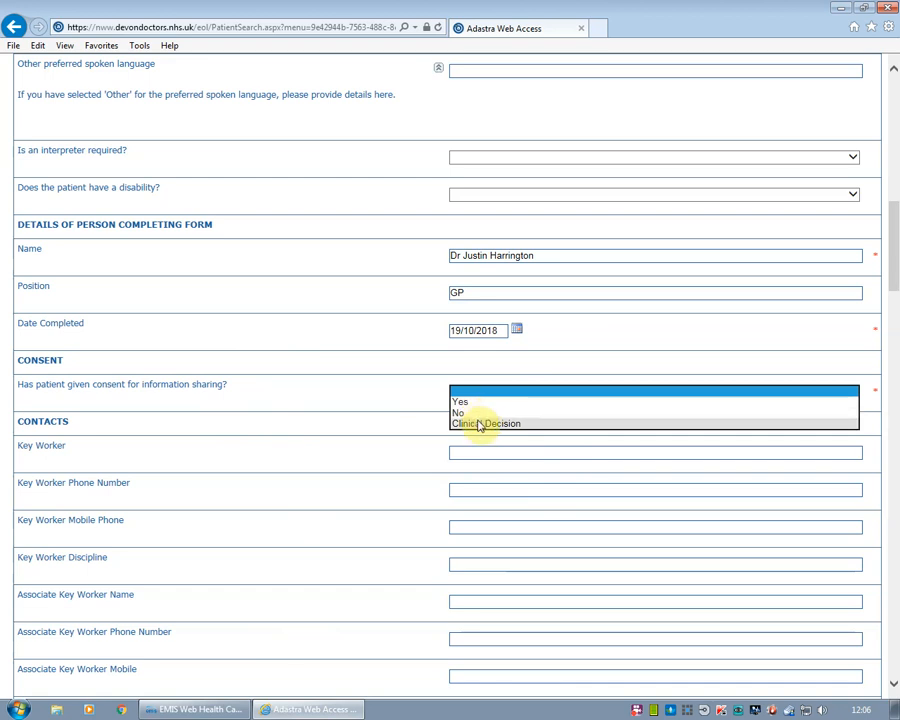
{"action": "left_click", "coordinate": [500, 424]}
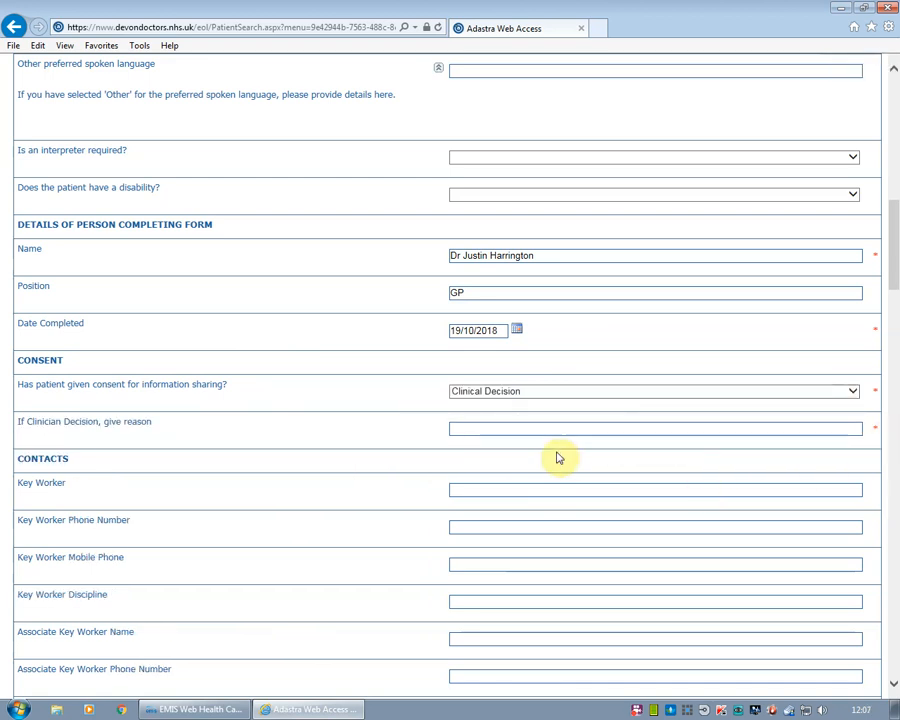
{"action": "left_click", "coordinate": [496, 425]}
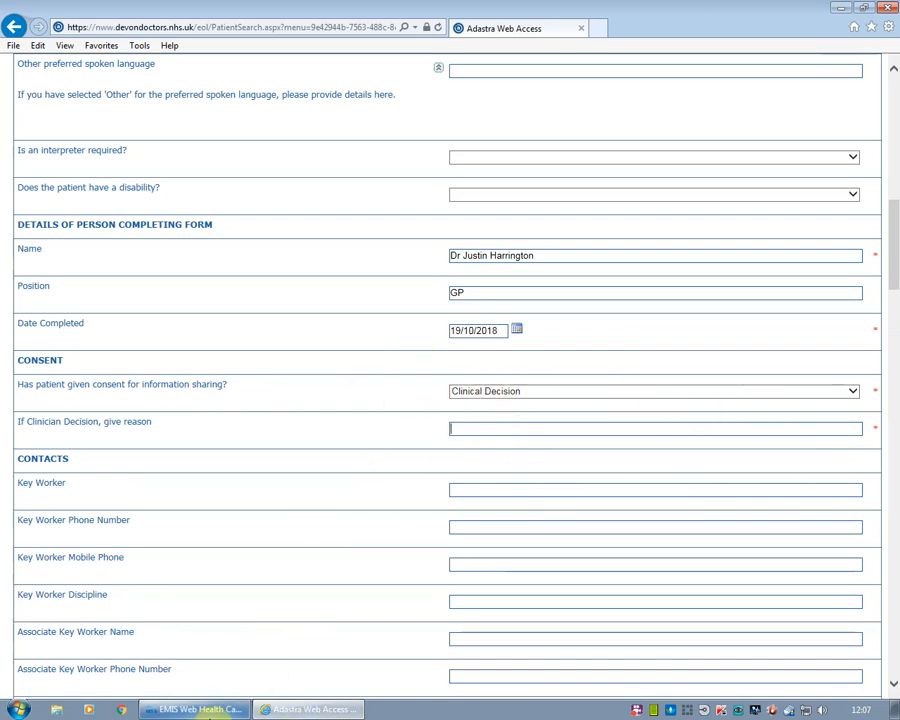
After checking EMIS, change the information-sharing consent answer from Clinical Decision to No
{"action": "left_click", "coordinate": [200, 709]}
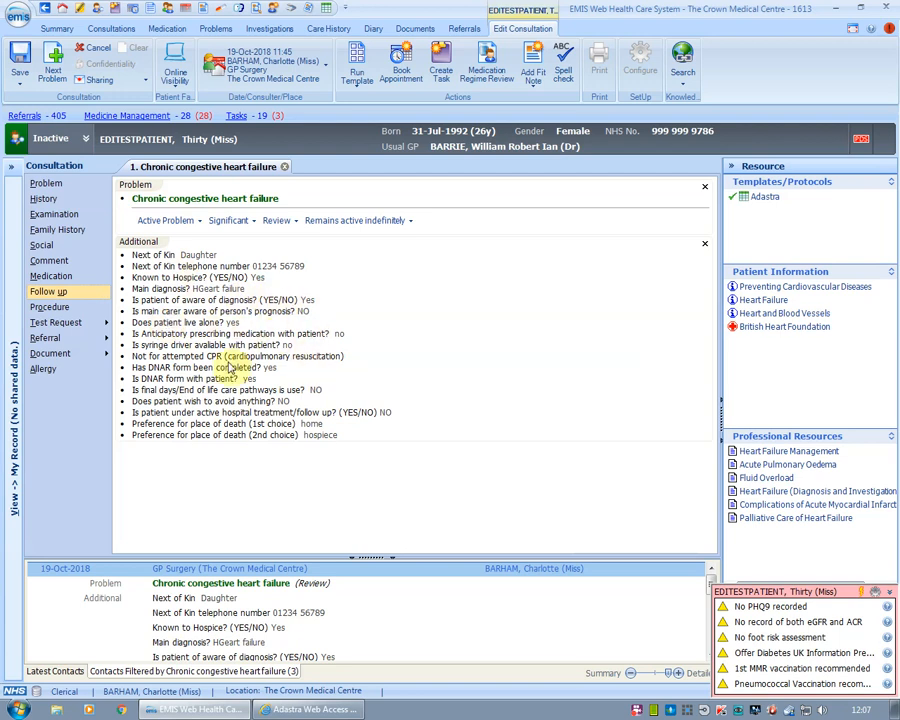
{"action": "left_click", "coordinate": [300, 709]}
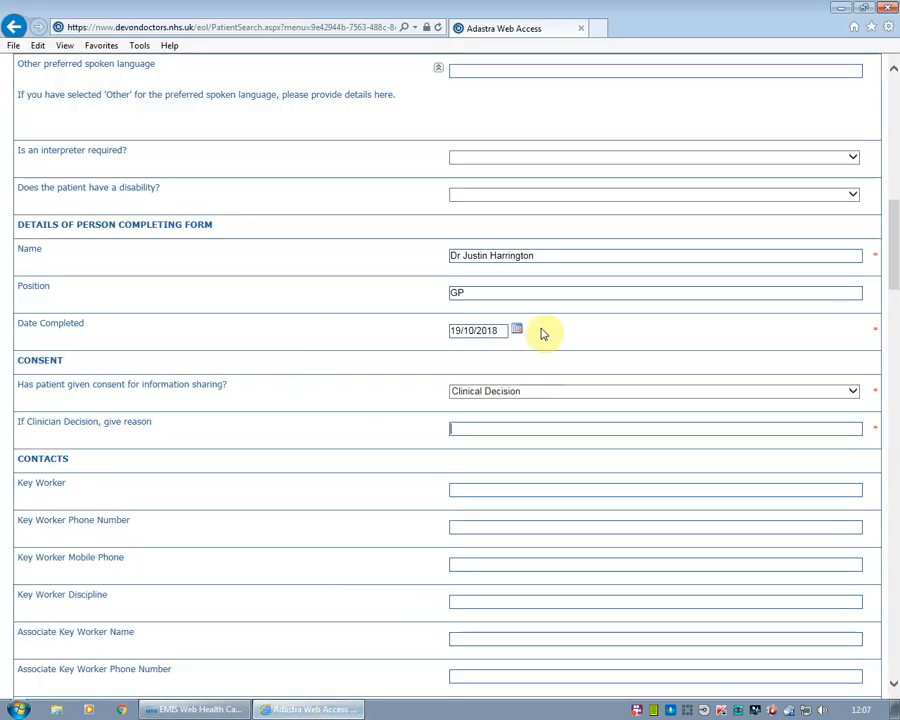
{"action": "left_click", "coordinate": [516, 391]}
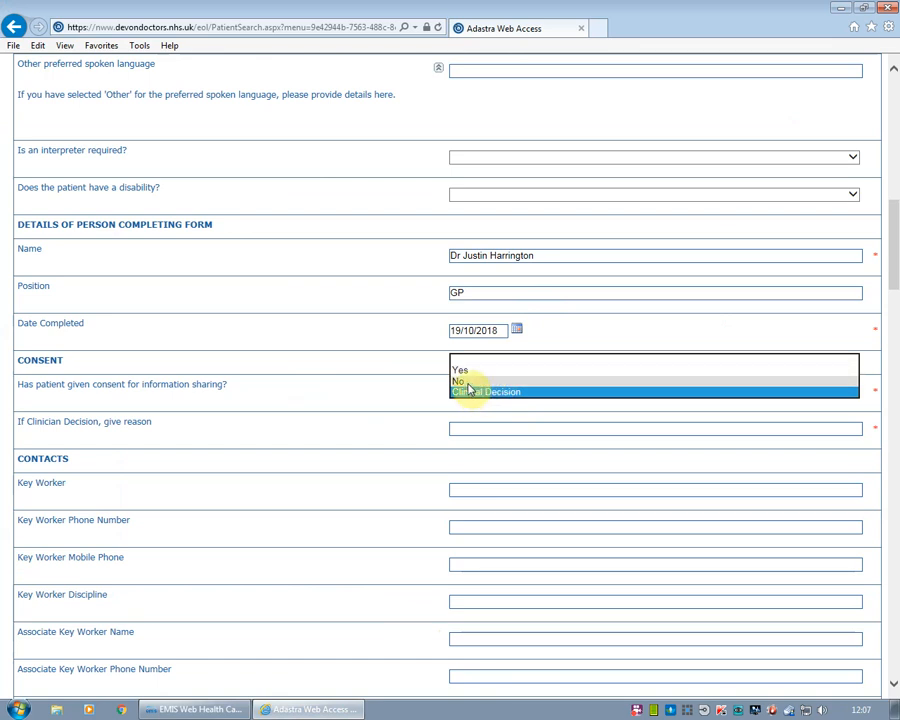
{"action": "left_click", "coordinate": [472, 381]}
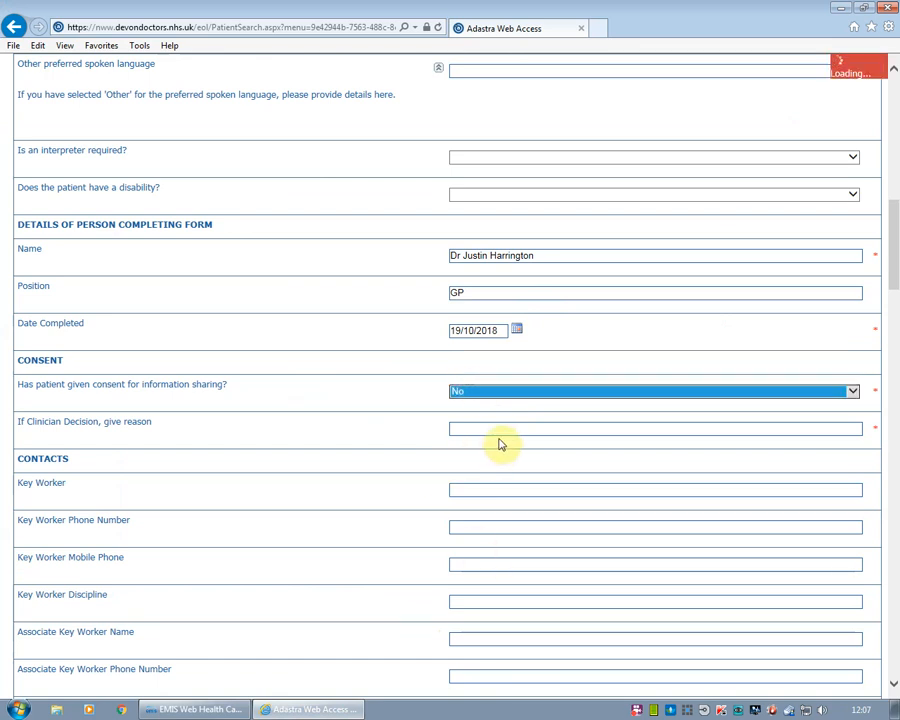
{"action": "left_click_drag", "start_coordinate": [896, 292], "coordinate": [896, 392]}
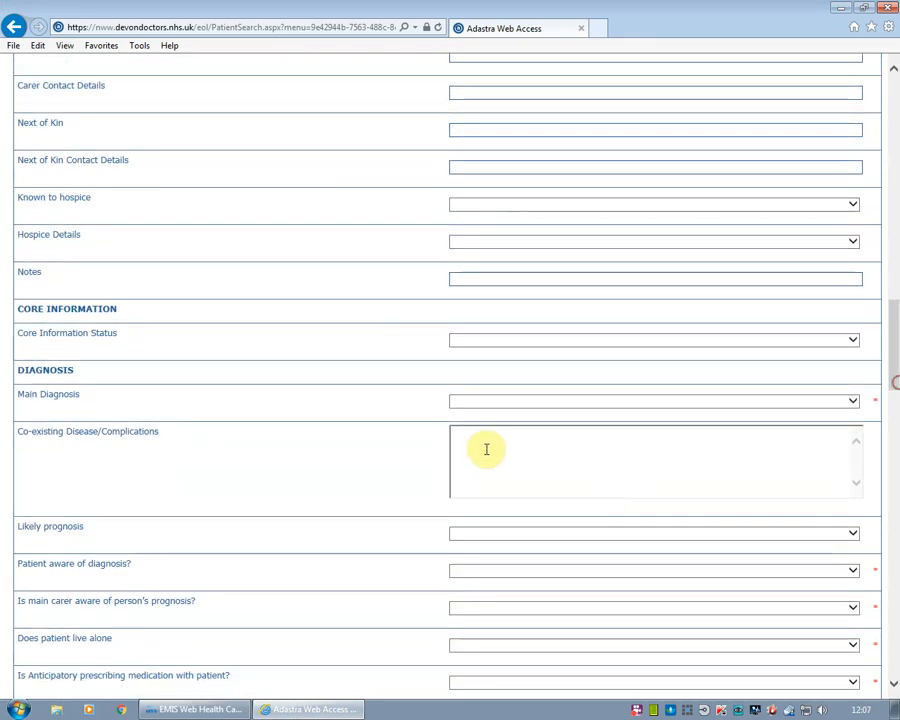
Choose Heart failure as Main Diagnosis, then check EMIS for other conditions
{"action": "left_click", "coordinate": [563, 403]}
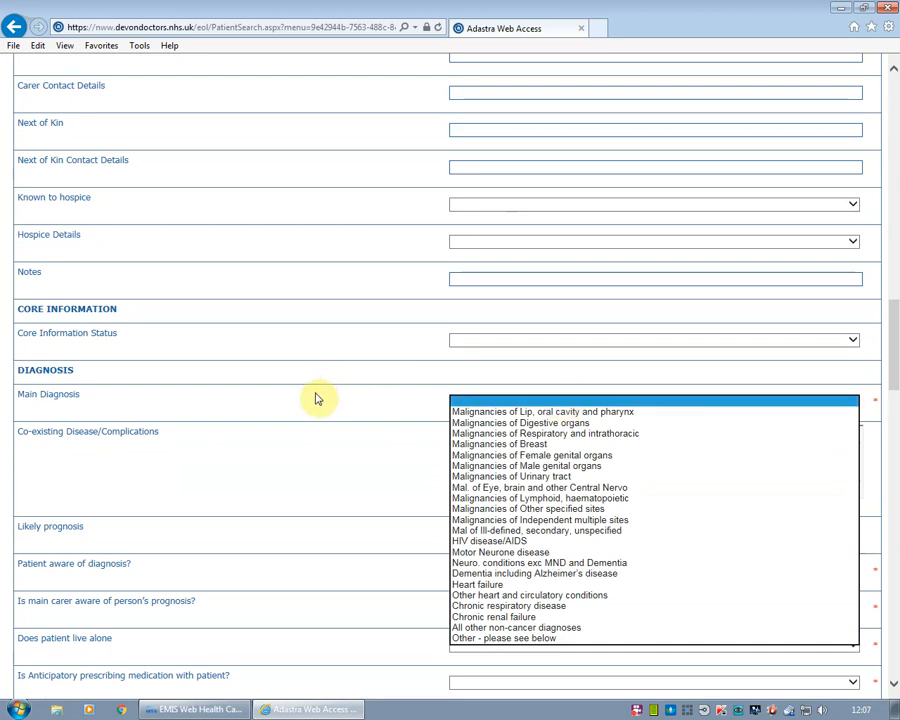
{"action": "left_click", "coordinate": [313, 394]}
{"action": "left_click", "coordinate": [543, 406]}
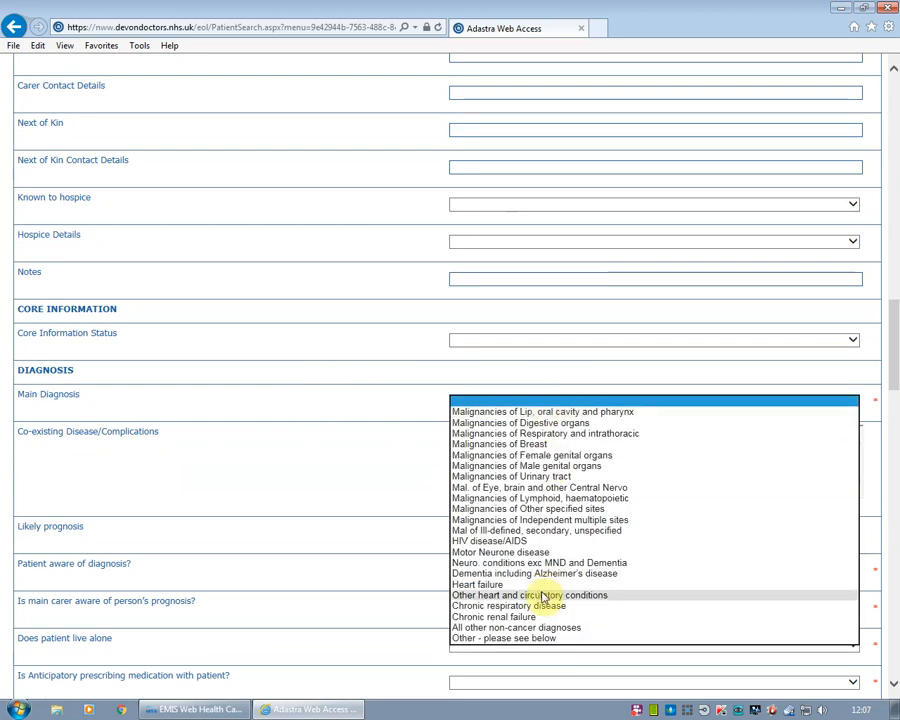
{"action": "left_click", "coordinate": [513, 585]}
{"action": "left_click", "coordinate": [548, 466]}
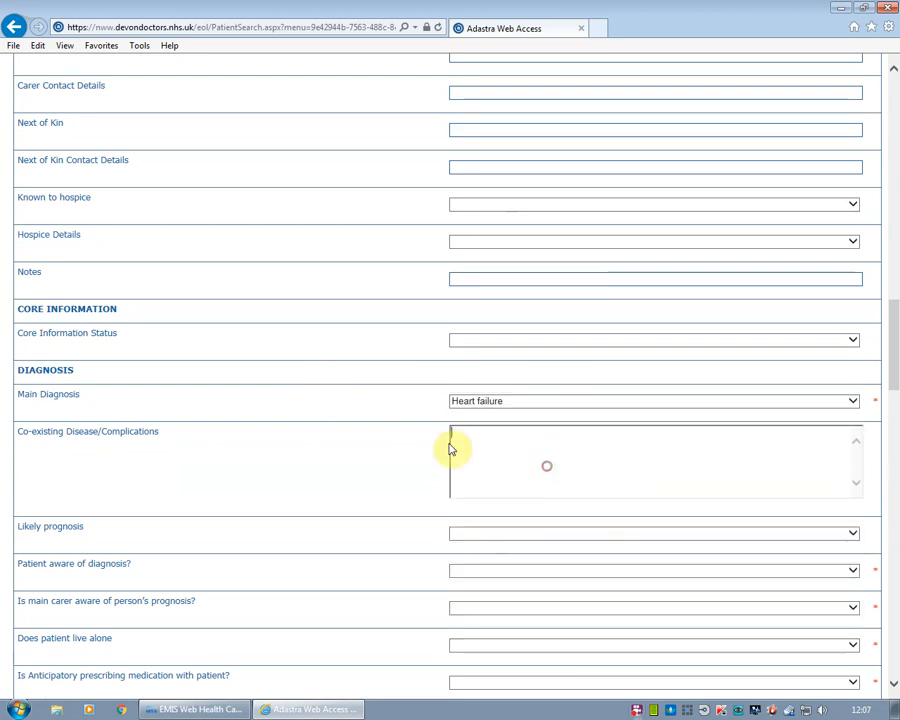
{"action": "left_click", "coordinate": [529, 455]}
{"action": "left_click", "coordinate": [227, 712]}
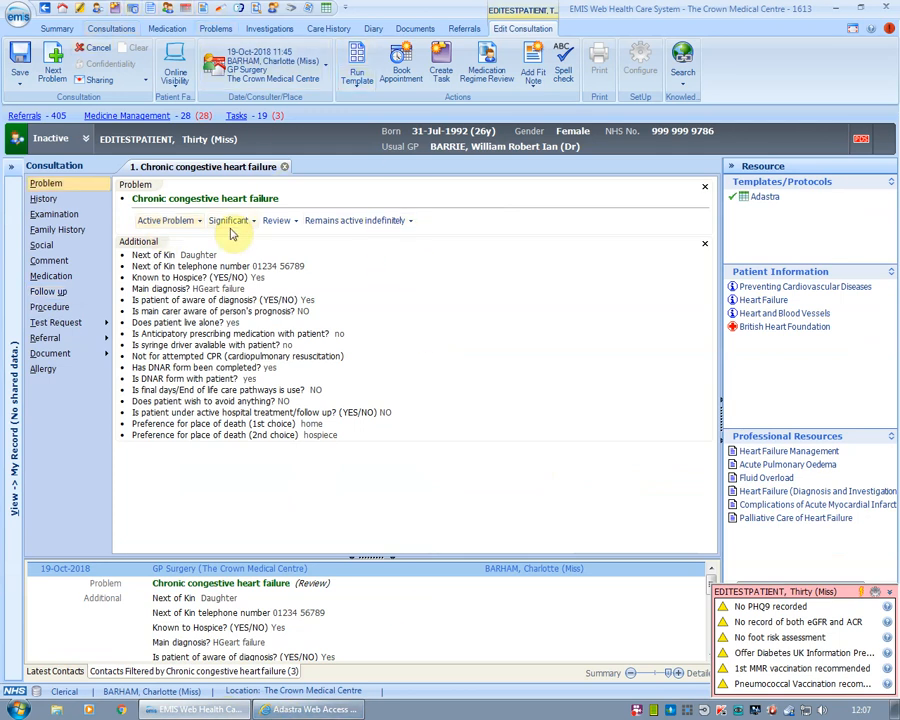
Review the Type 2 diabetes and hypothyroidism problems in EMIS and list both as co-existing diseases
{"action": "left_click", "coordinate": [223, 30]}
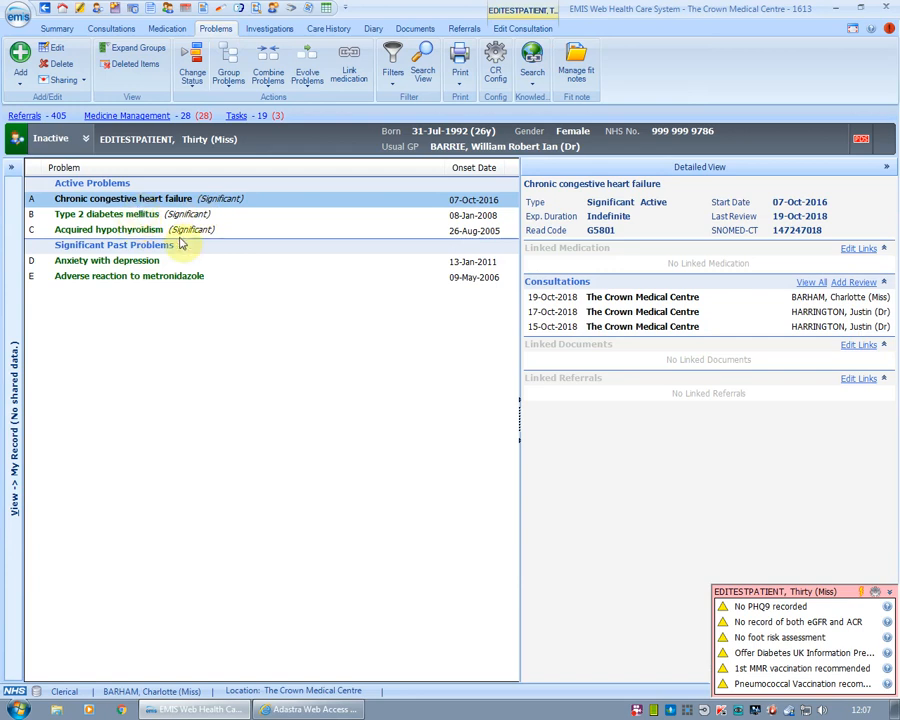
{"action": "left_click", "coordinate": [100, 216]}
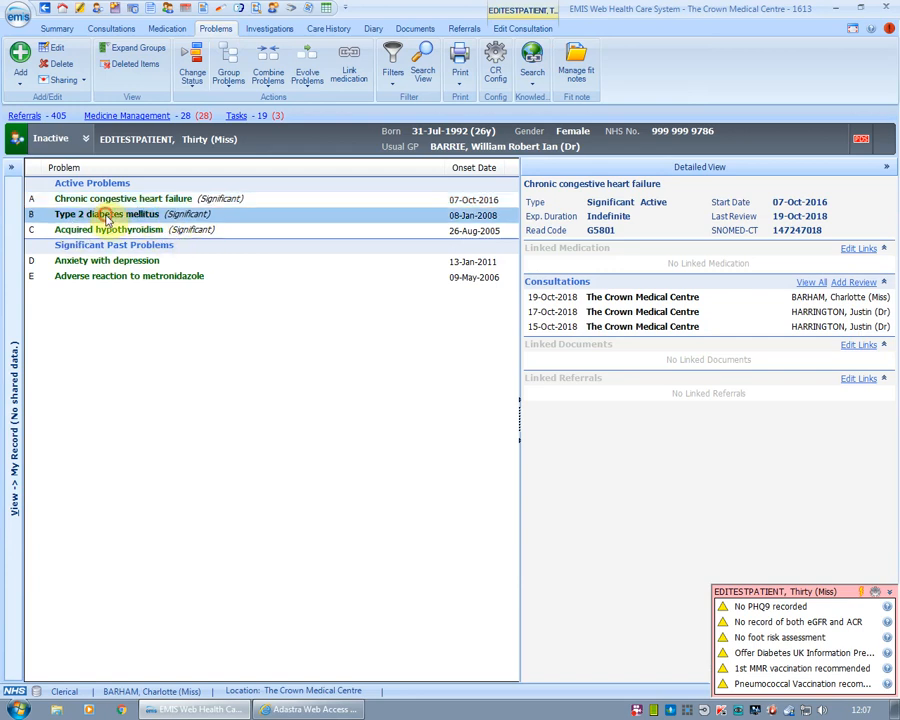
{"action": "left_click", "coordinate": [131, 230]}
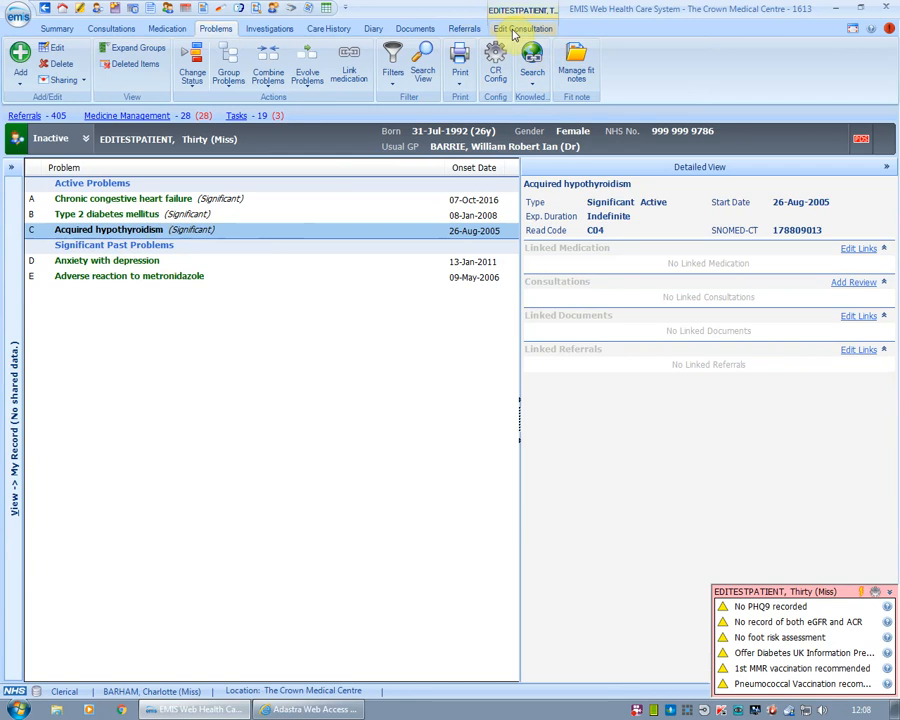
{"action": "left_click", "coordinate": [312, 709]}
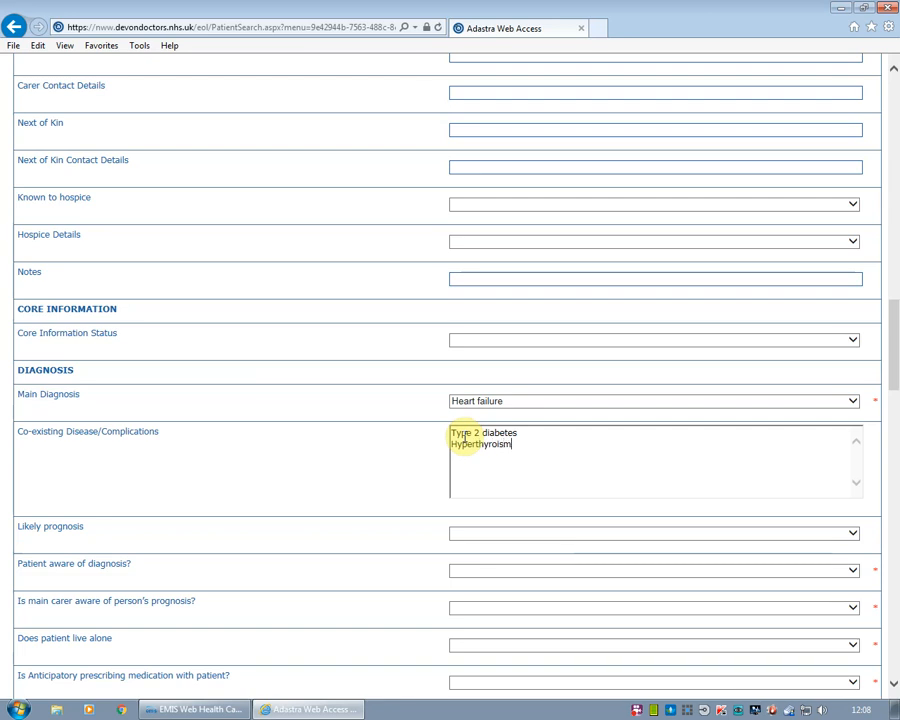
Insert the missing 'd' so the thyroid co-existing entry reads Hyperthyrodism
{"action": "scroll", "coordinate": [463, 437], "scroll_direction": "down", "scroll_amount": 1}
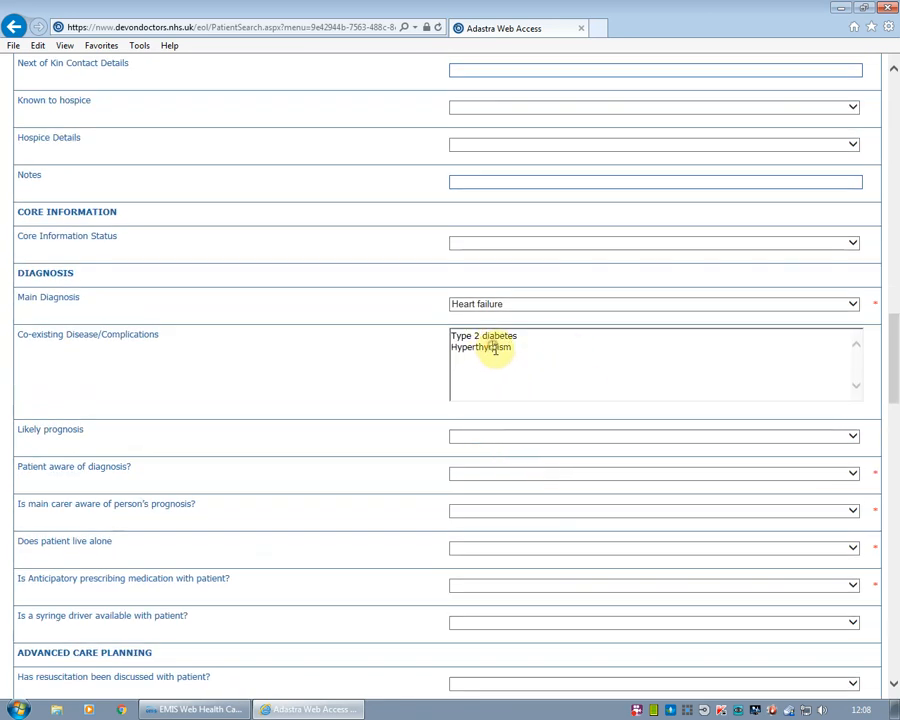
{"action": "type", "text": "di"}
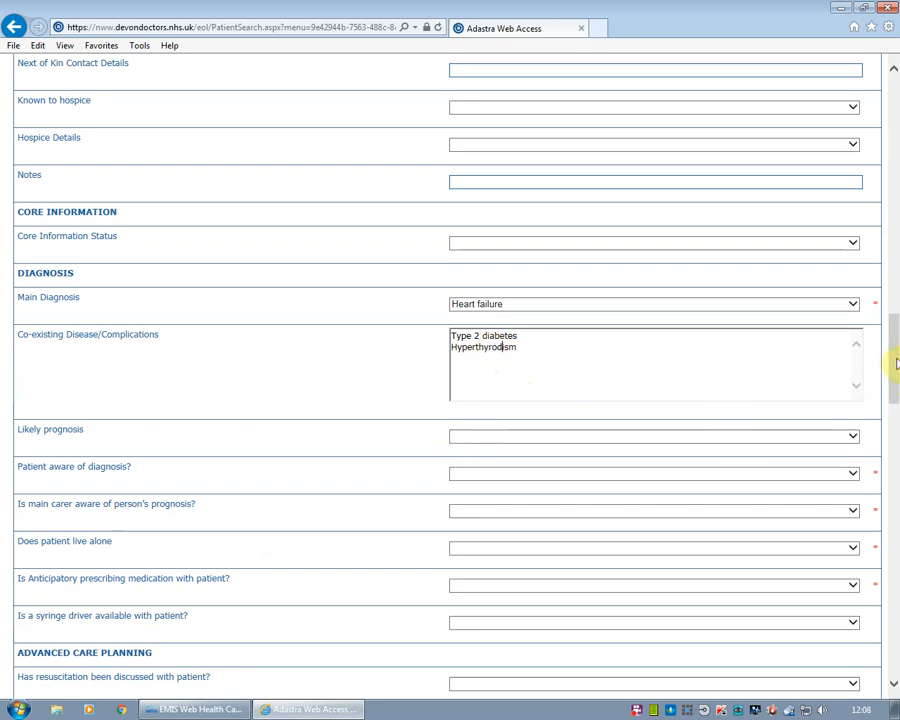
{"action": "left_click_drag", "start_coordinate": [890, 362], "coordinate": [896, 372]}
{"action": "left_click", "coordinate": [562, 318]}
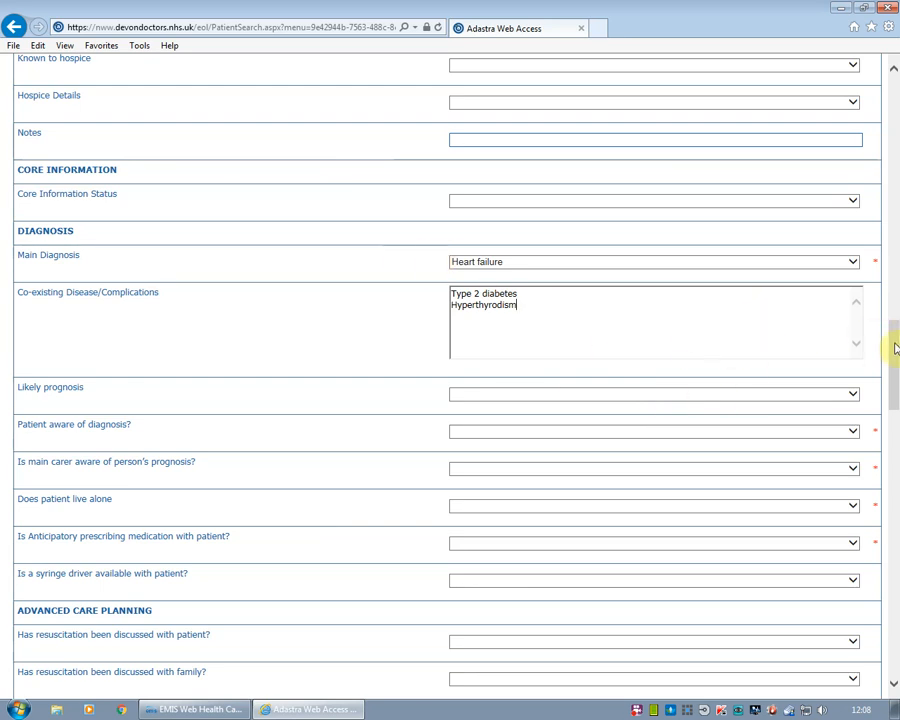
{"action": "left_click_drag", "start_coordinate": [890, 340], "coordinate": [890, 356]}
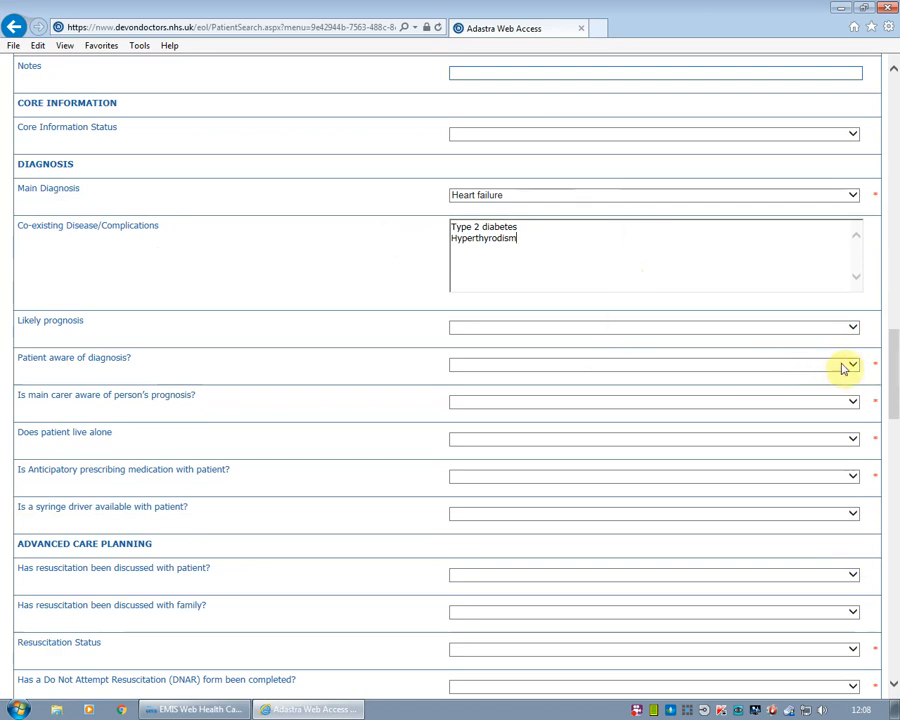
{"action": "scroll", "coordinate": [895, 378], "scroll_direction": "down", "scroll_amount": 2}
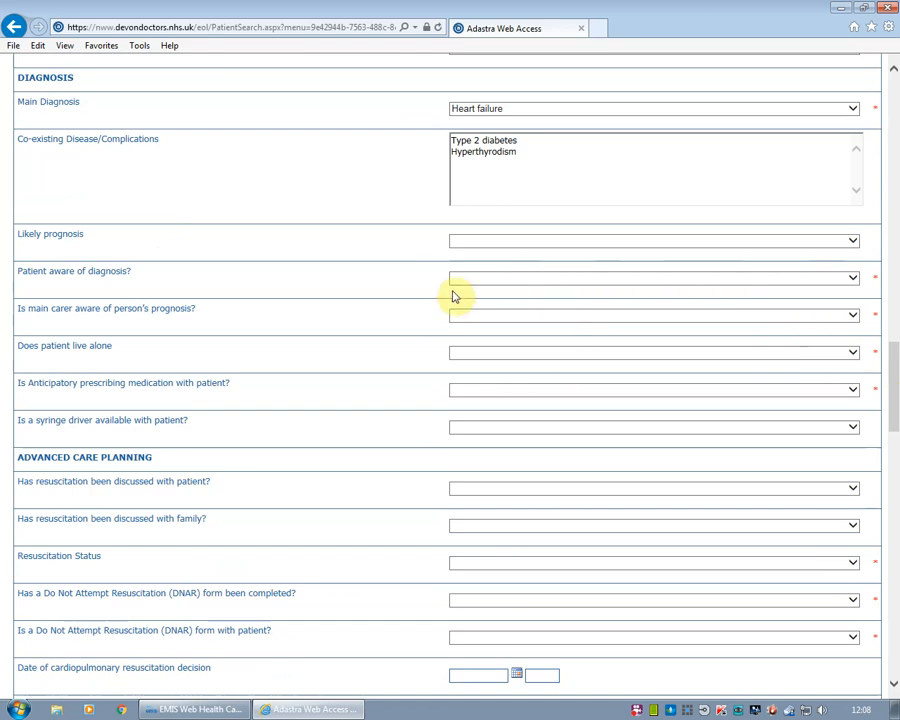
Set 'patient aware of diagnosis' to Yes, checking the EMIS heart failure consultation
{"action": "left_click", "coordinate": [502, 282]}
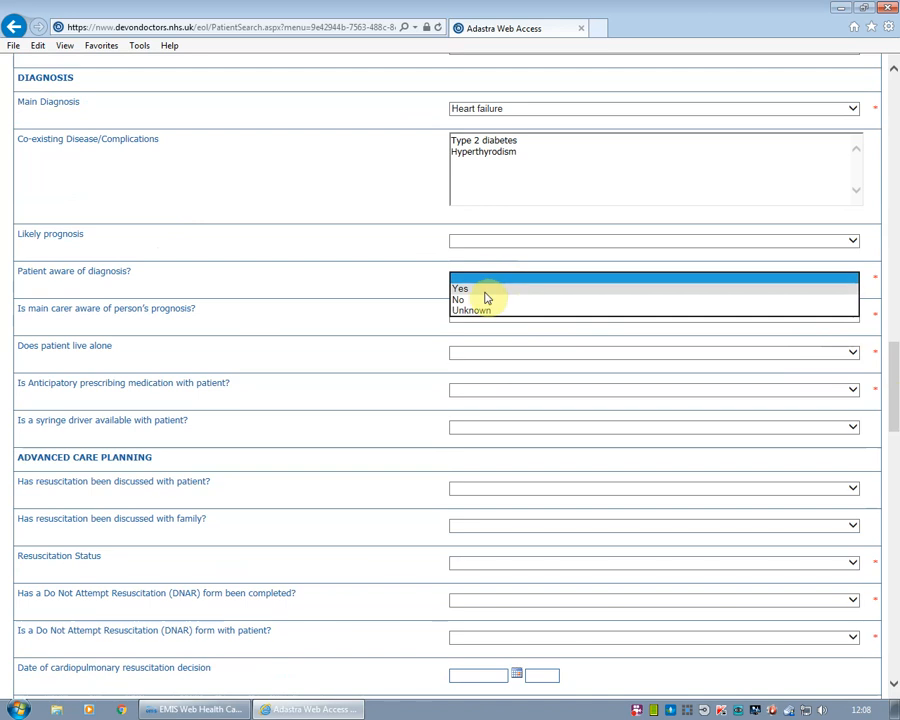
{"action": "left_click", "coordinate": [484, 289]}
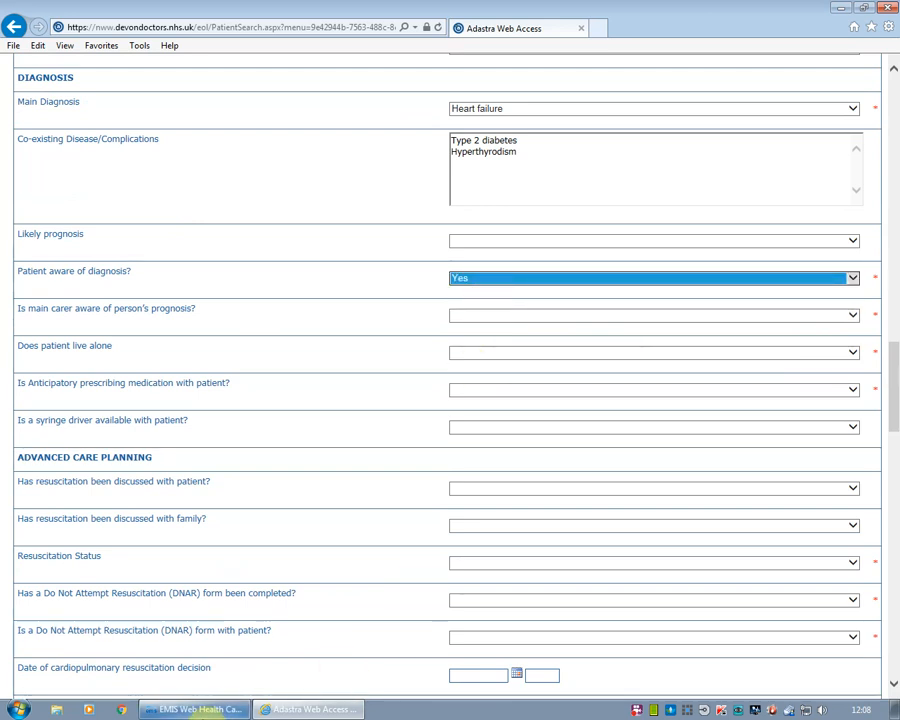
{"action": "left_click", "coordinate": [200, 710]}
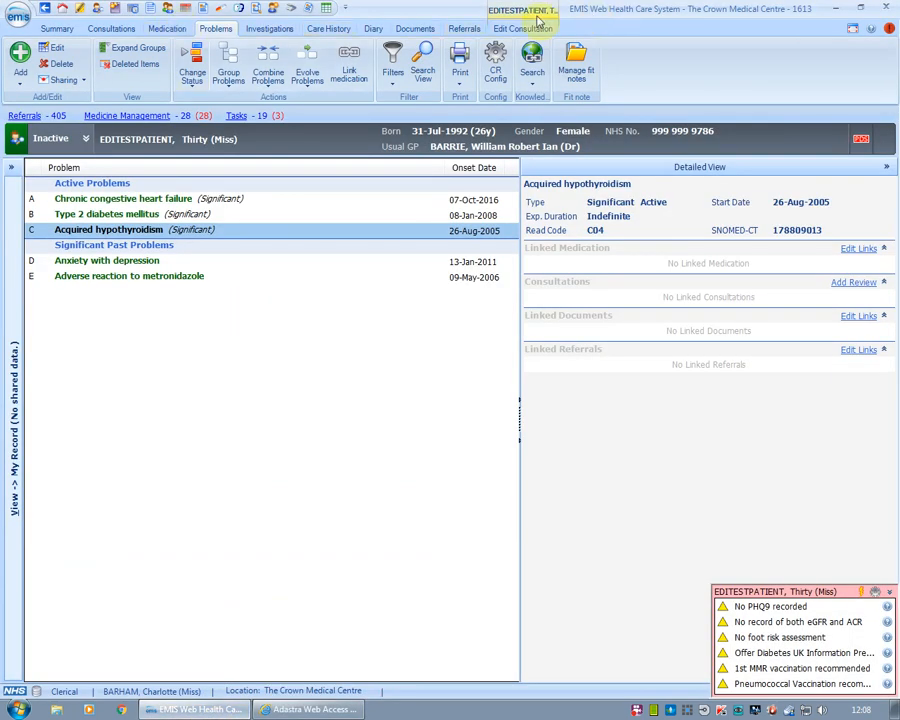
{"action": "left_click", "coordinate": [521, 24]}
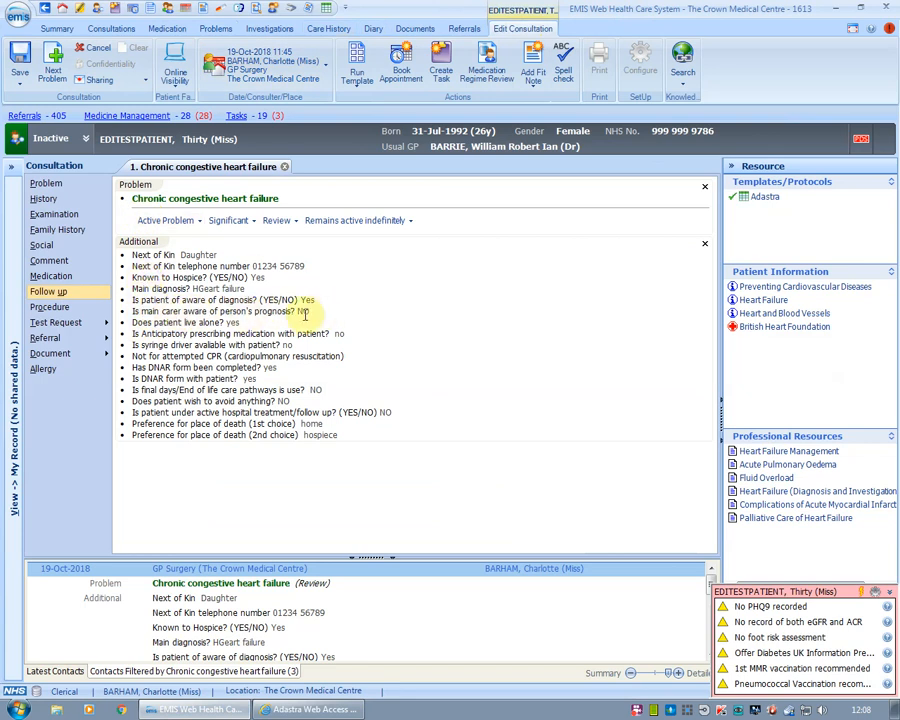
{"action": "left_click", "coordinate": [316, 712]}
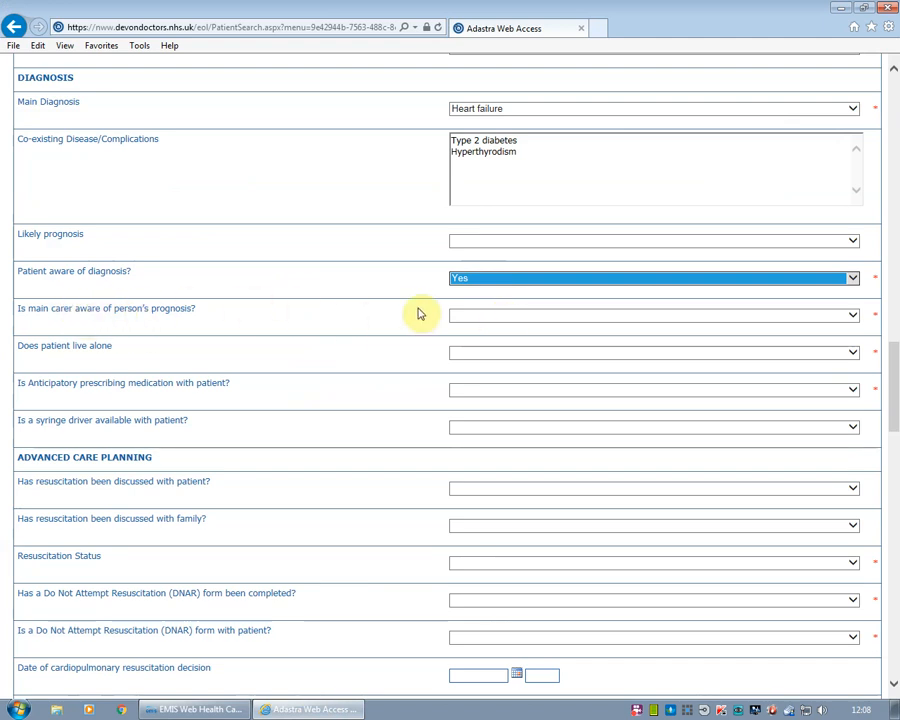
Record the main carer as not aware of prognosis and the patient as living alone
{"action": "left_click", "coordinate": [519, 316]}
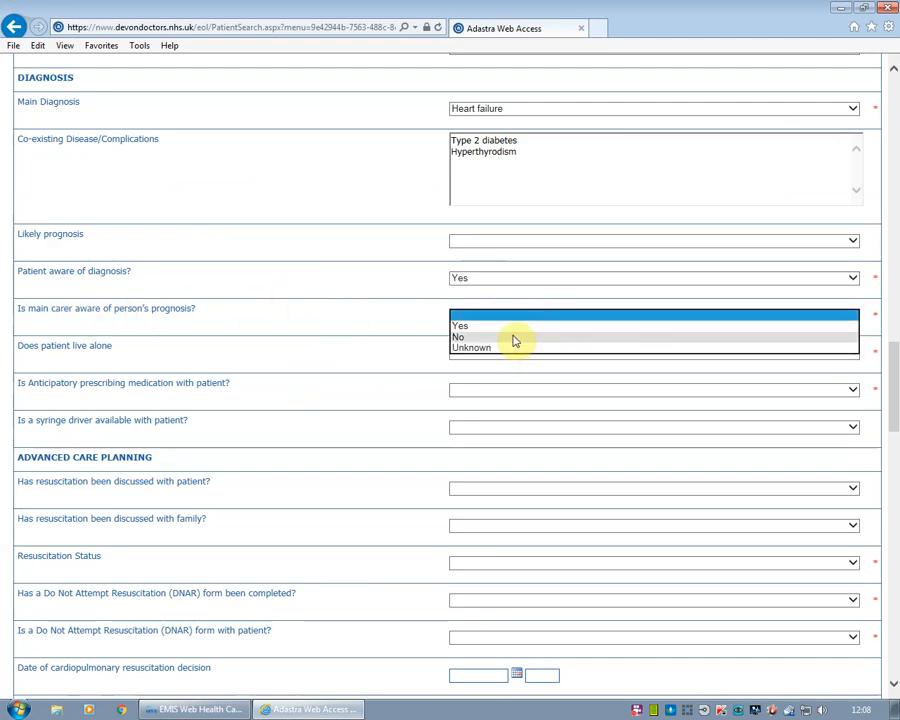
{"action": "left_click", "coordinate": [514, 337]}
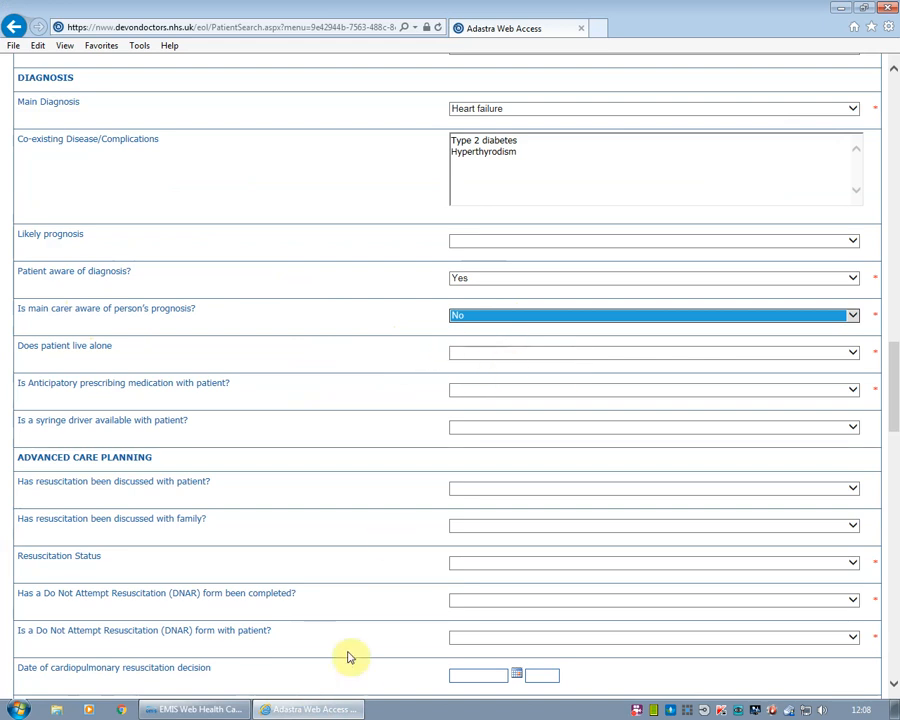
{"action": "left_click", "coordinate": [205, 709]}
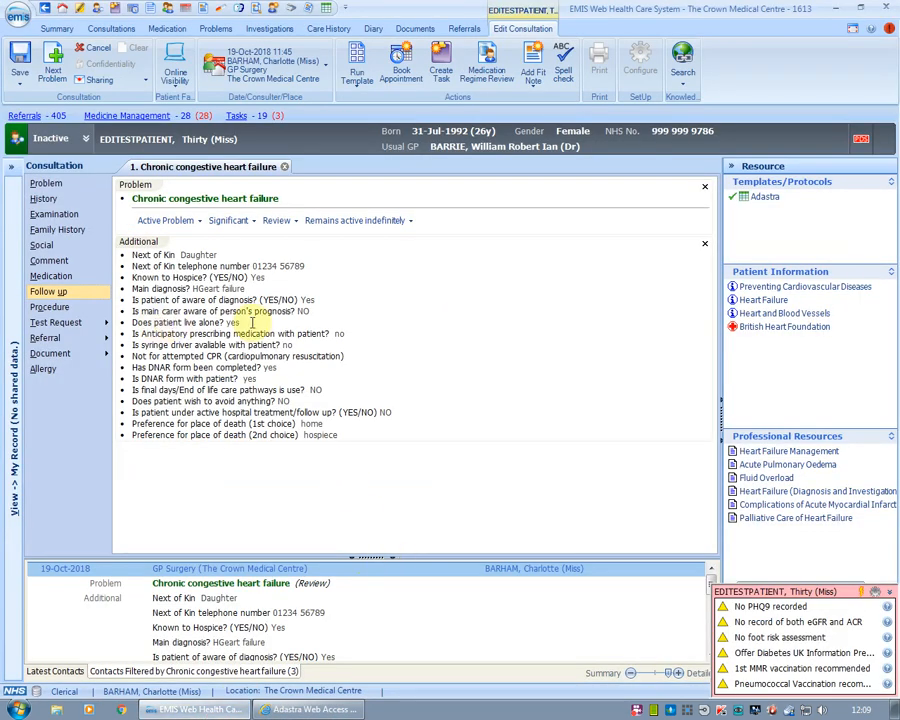
{"action": "left_click", "coordinate": [352, 712]}
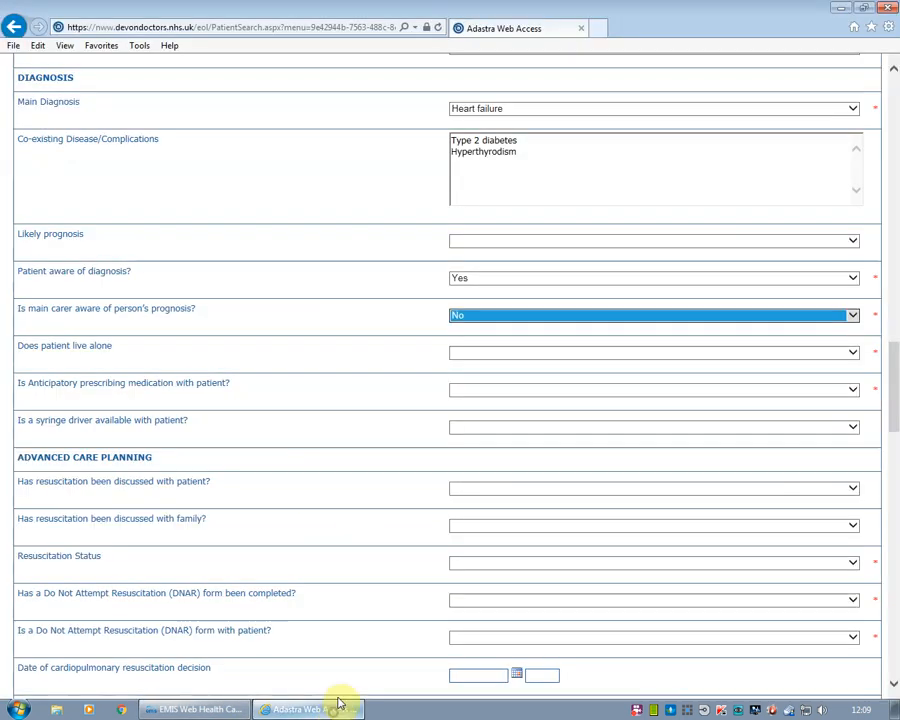
{"action": "left_click", "coordinate": [517, 353]}
{"action": "left_click", "coordinate": [513, 363]}
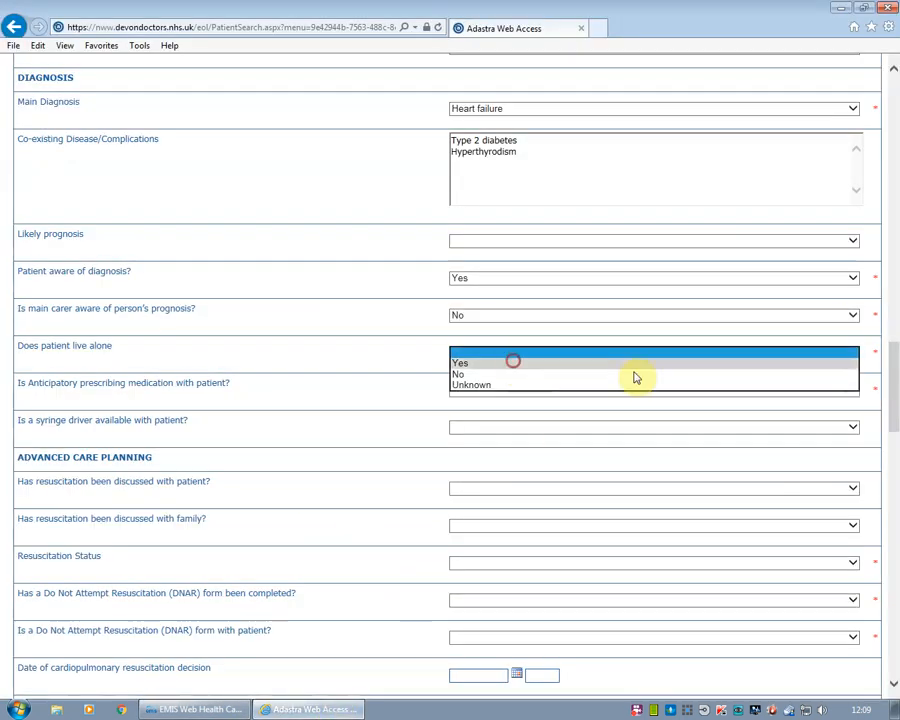
{"action": "left_click_drag", "start_coordinate": [888, 372], "coordinate": [897, 380]}
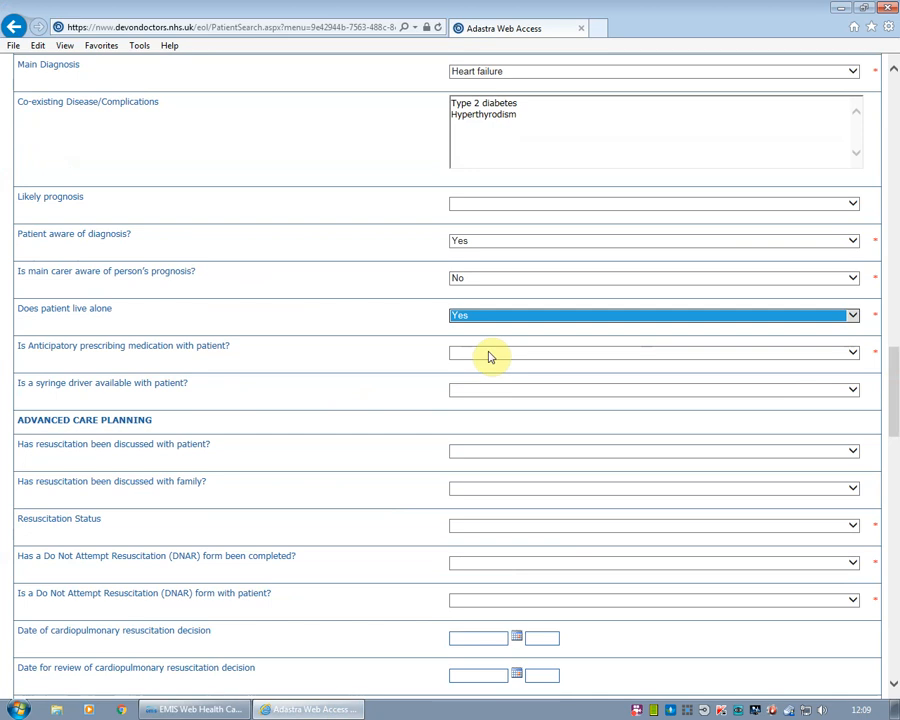
Set anticipatory prescribing medication and syringe driver availability both to No
{"action": "left_click", "coordinate": [198, 709]}
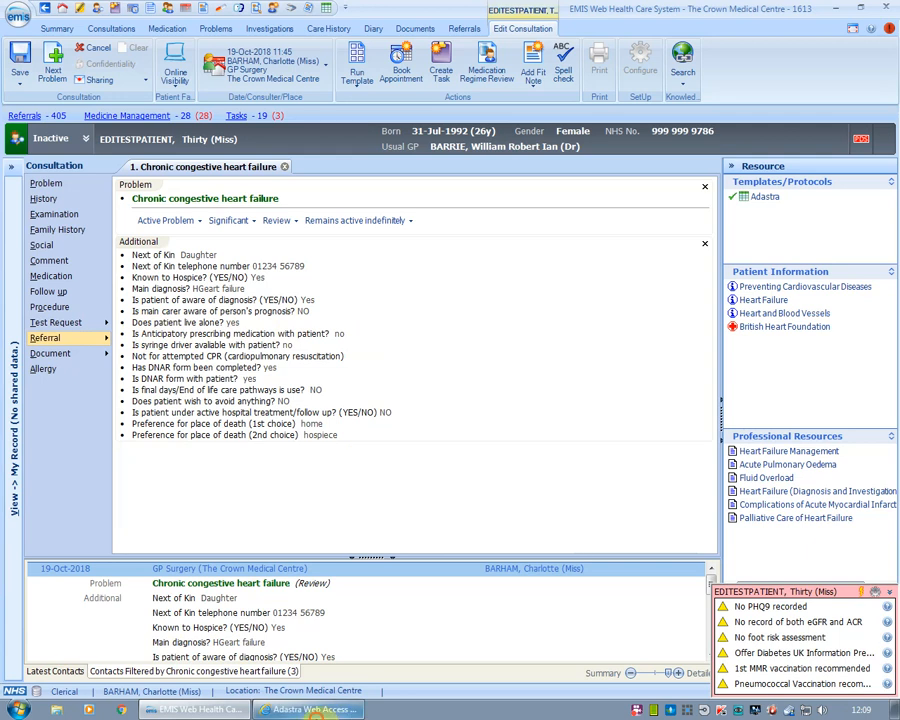
{"action": "left_click", "coordinate": [310, 709]}
{"action": "left_click", "coordinate": [485, 357]}
{"action": "left_click", "coordinate": [481, 373]}
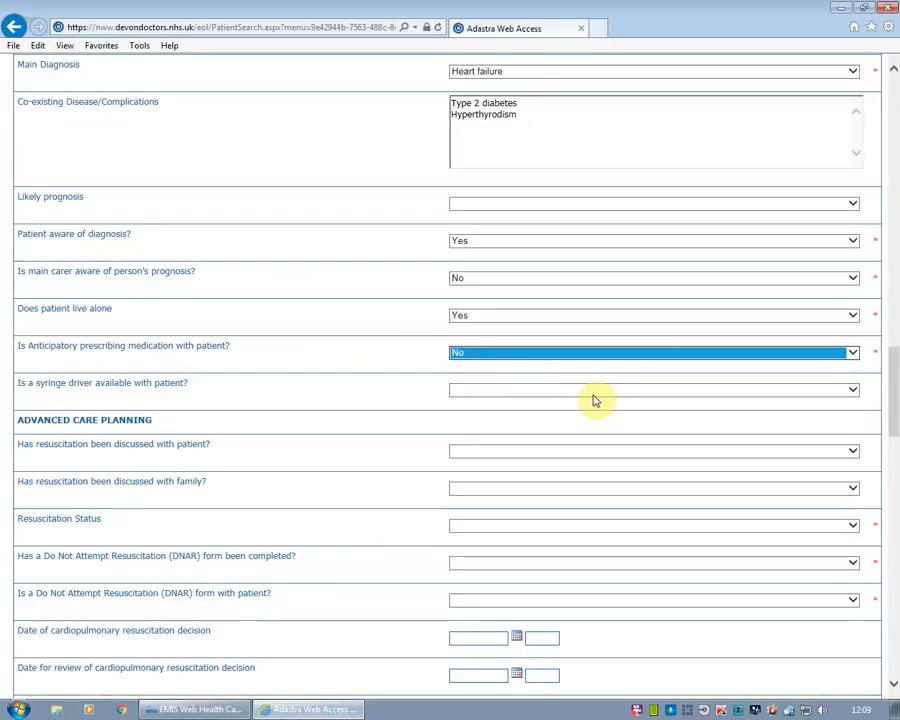
{"action": "left_click", "coordinate": [586, 394]}
{"action": "left_click", "coordinate": [537, 407]}
Check the patient's EMIS record for resuscitation details before filling in the note
{"action": "scroll", "coordinate": [890, 362], "scroll_direction": "down", "scroll_amount": 5}
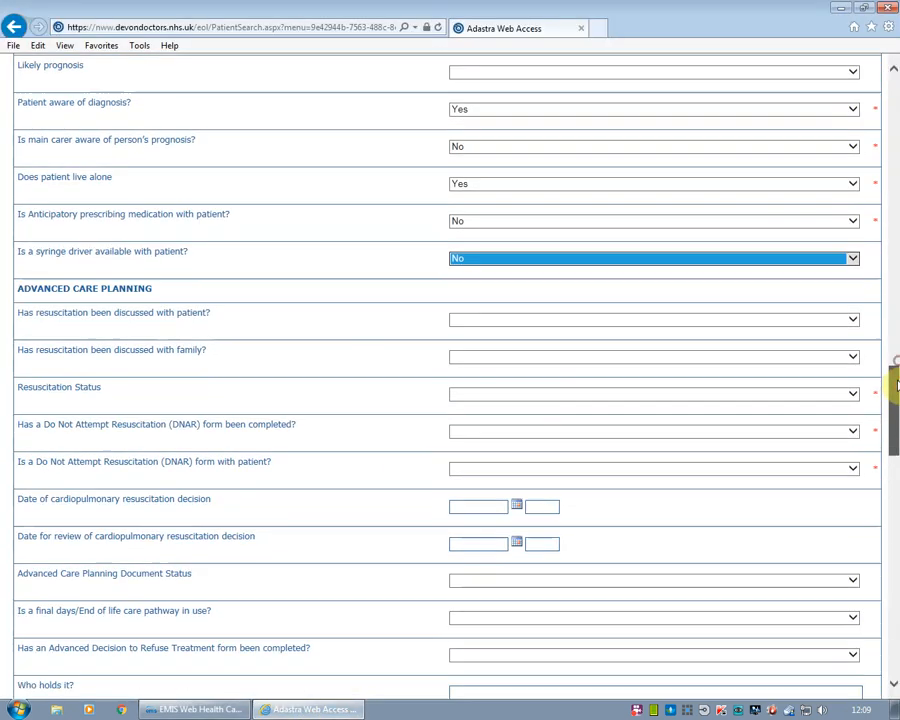
{"action": "left_click", "coordinate": [821, 284]}
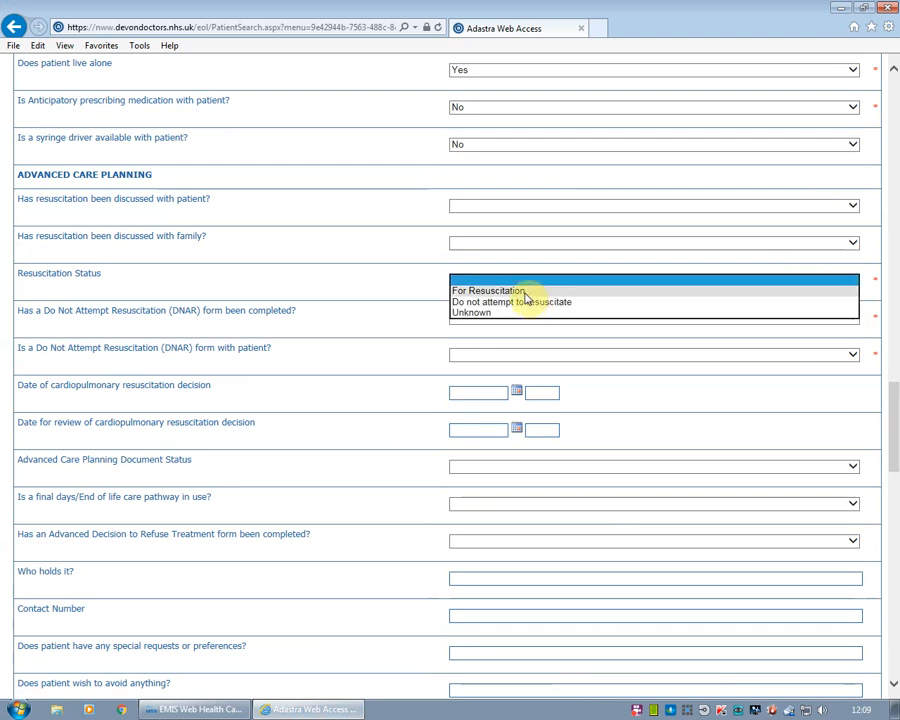
{"action": "key", "text": "alt+Tab"}
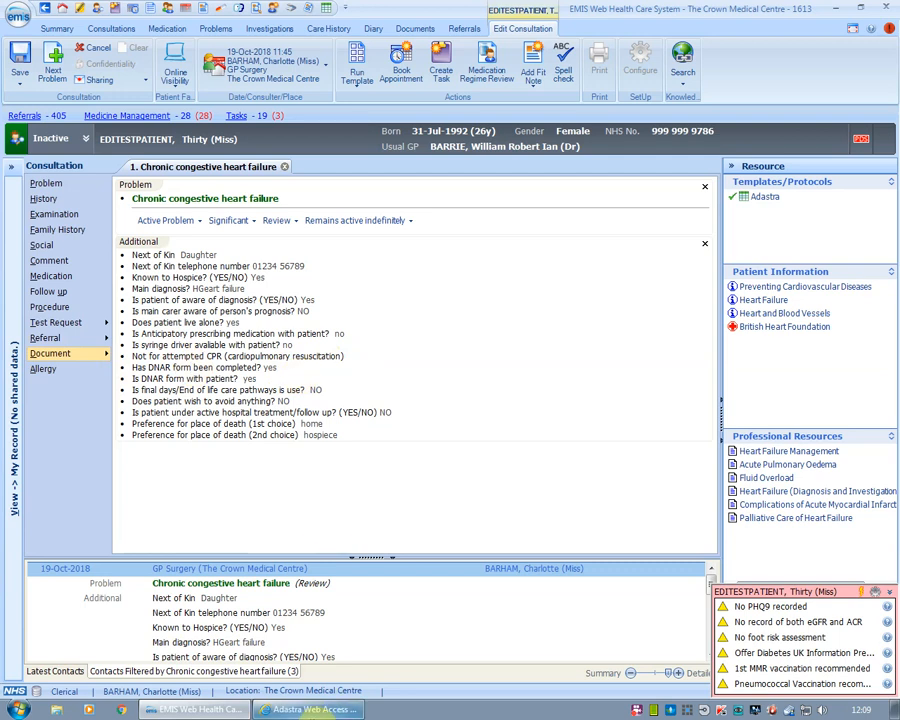
{"action": "left_click", "coordinate": [310, 709]}
Set resuscitation status to Do not attempt to resuscitate, with DNAR form completed Yes and with patient Yes
{"action": "left_click", "coordinate": [512, 285]}
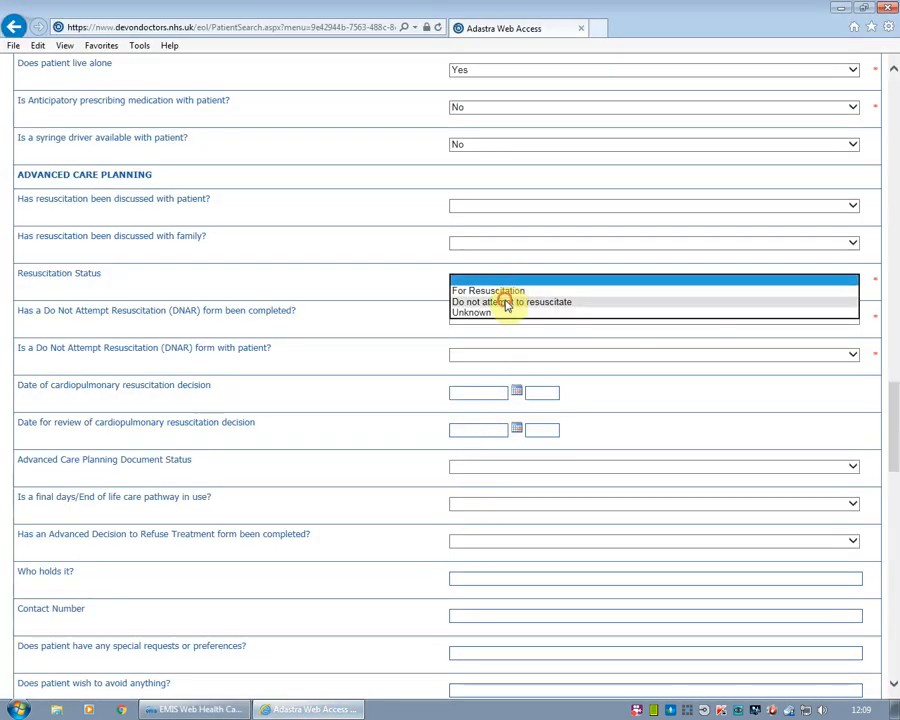
{"action": "left_click", "coordinate": [506, 301]}
{"action": "left_click", "coordinate": [481, 322]}
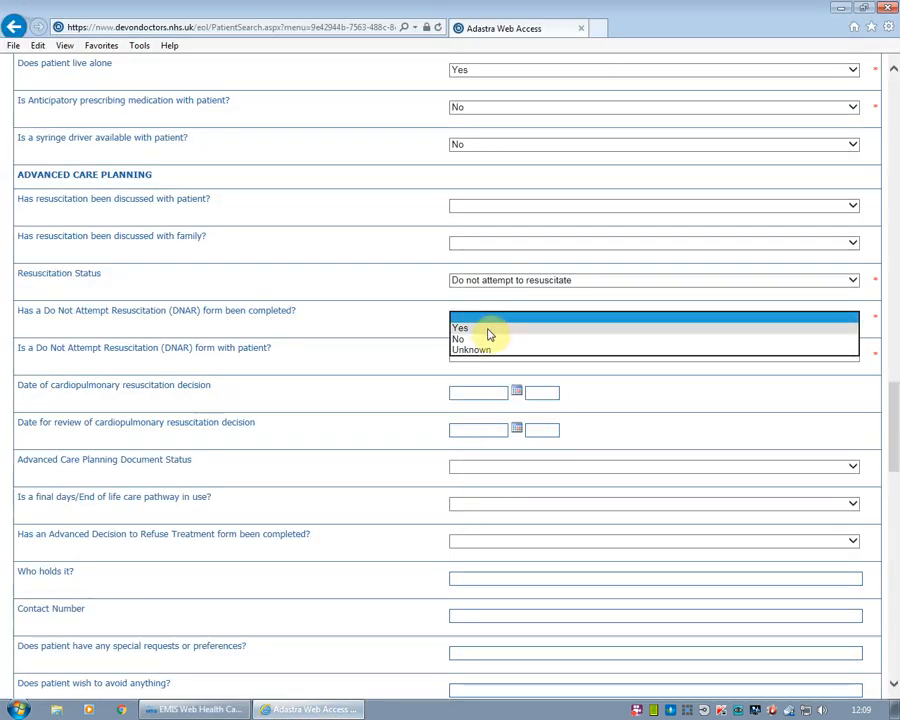
{"action": "left_click", "coordinate": [486, 327]}
{"action": "left_click", "coordinate": [514, 356]}
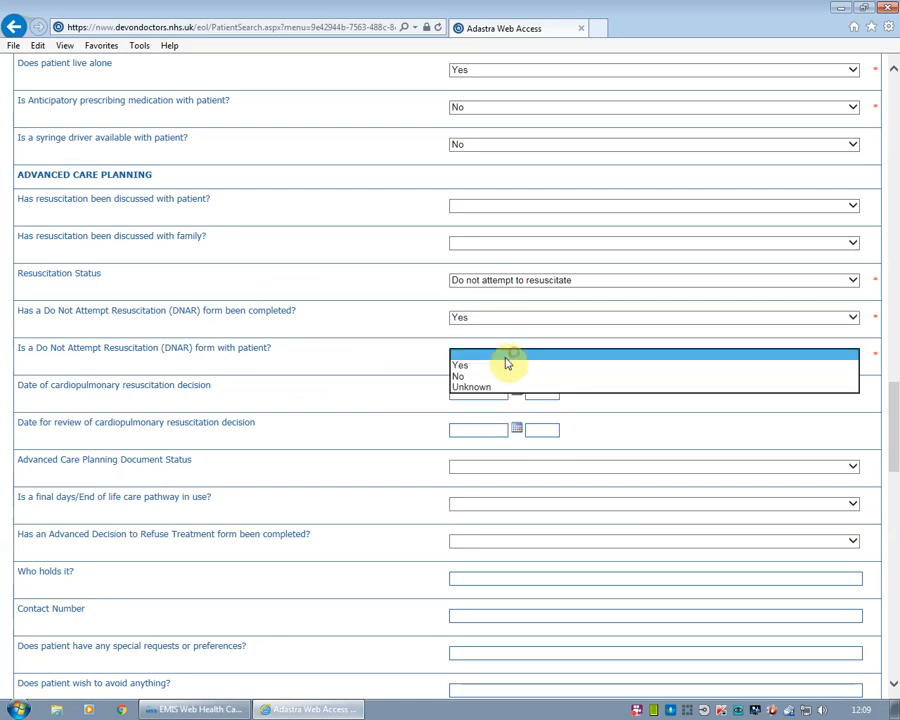
{"action": "left_click", "coordinate": [498, 363]}
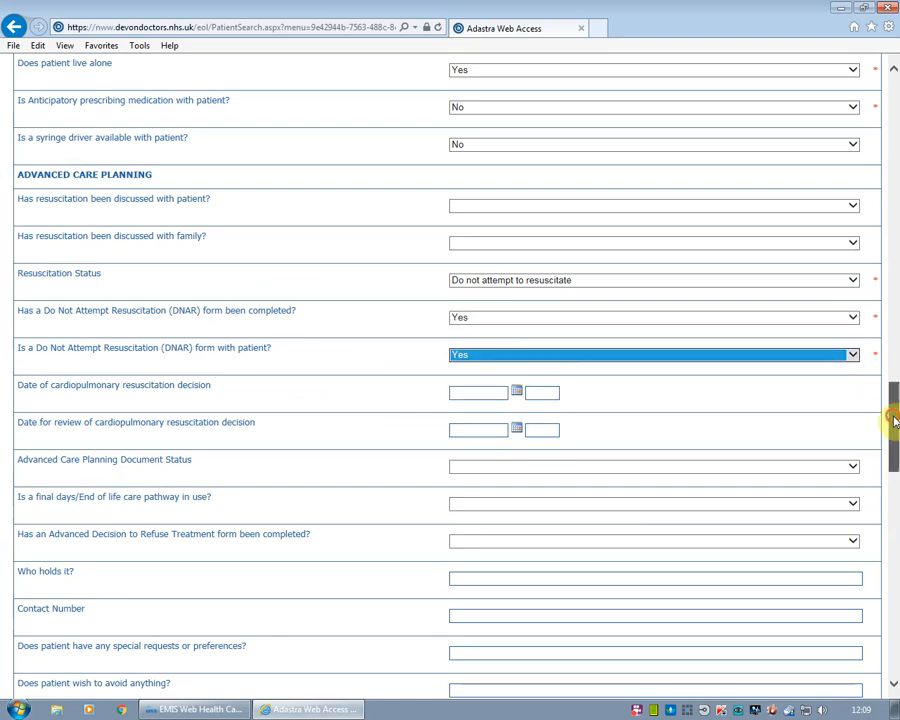
{"action": "left_click_drag", "start_coordinate": [888, 418], "coordinate": [885, 553]}
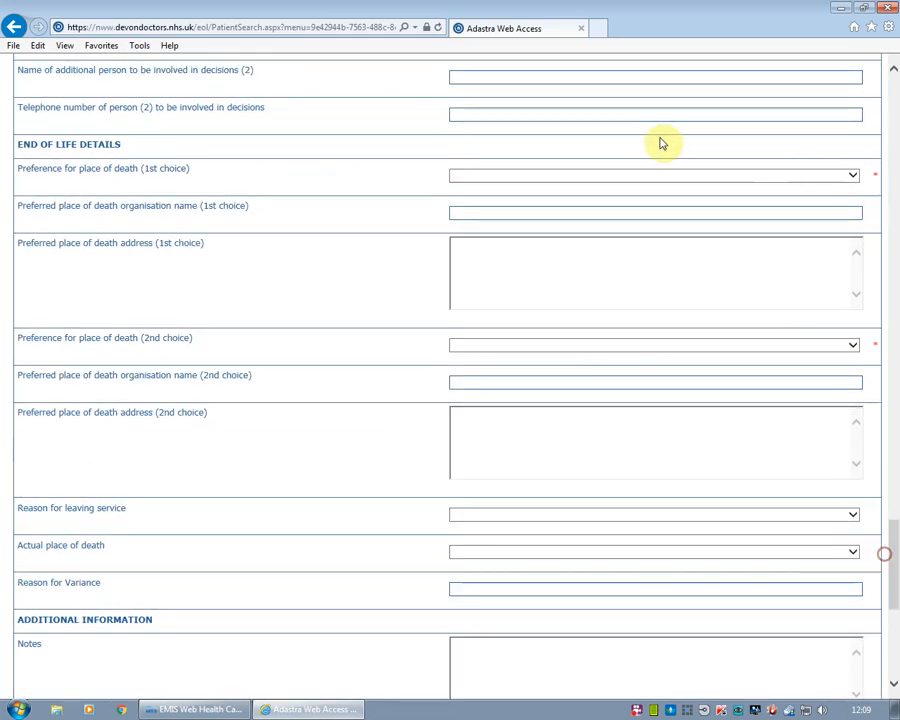
Look up the patient's preferred place of death in the EMIS record
{"action": "left_click", "coordinate": [506, 177]}
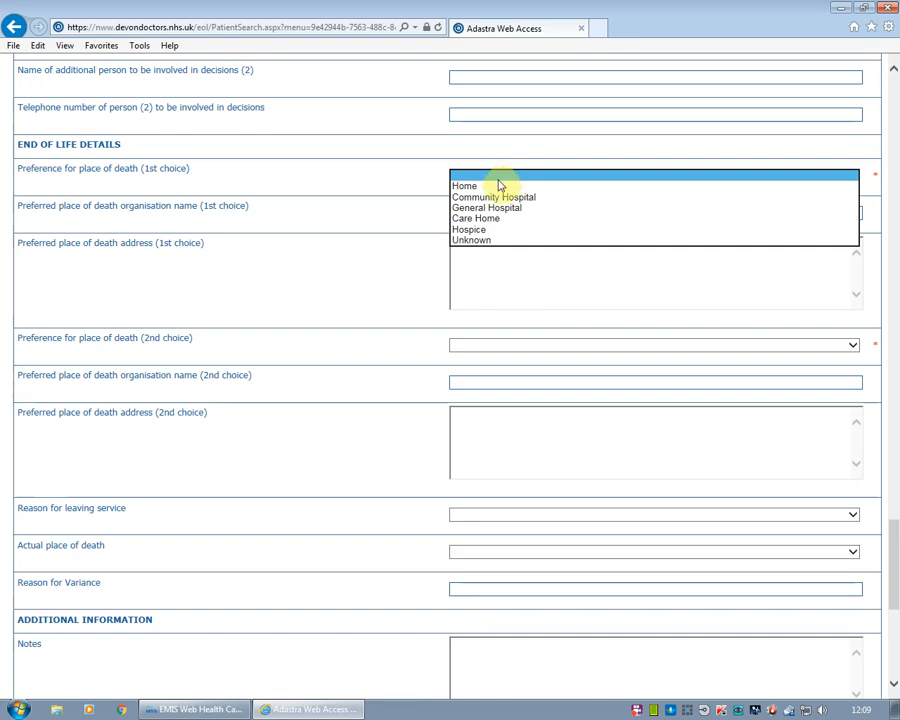
{"action": "left_click", "coordinate": [506, 292]}
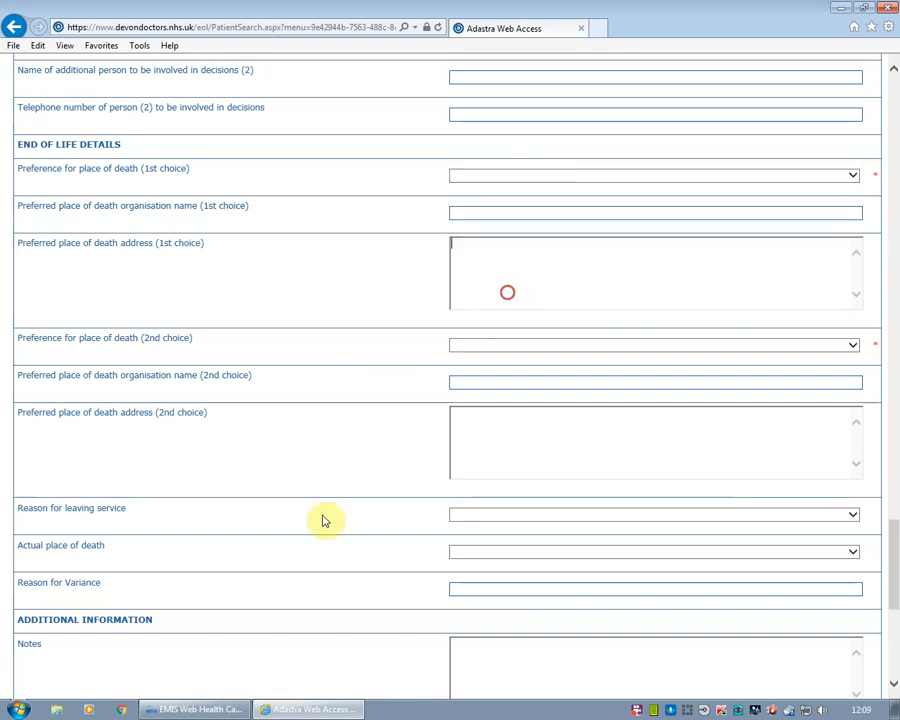
{"action": "left_click", "coordinate": [196, 711]}
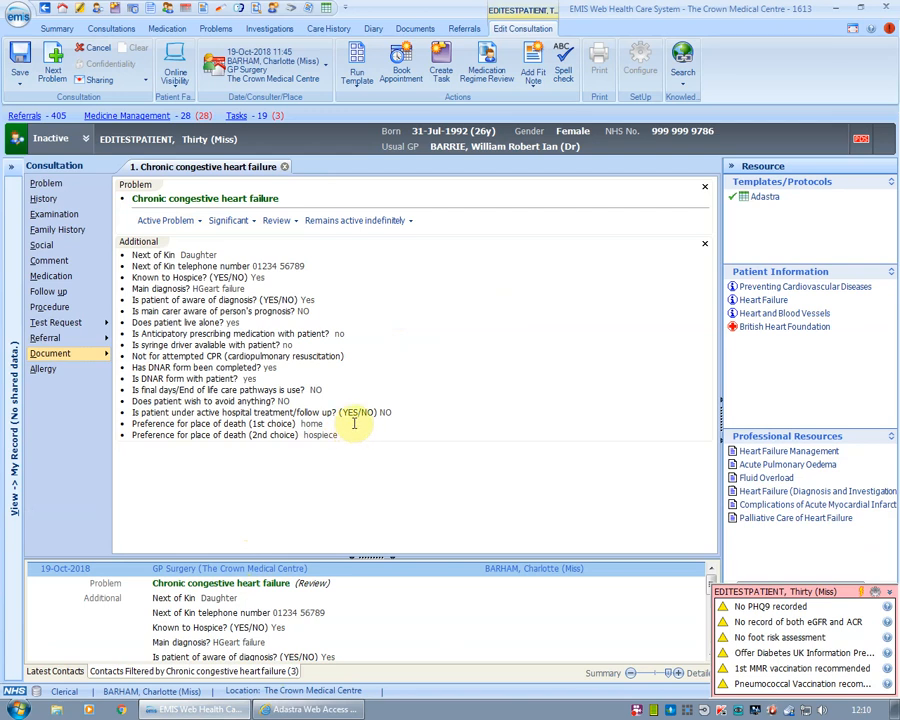
{"action": "left_click", "coordinate": [323, 710]}
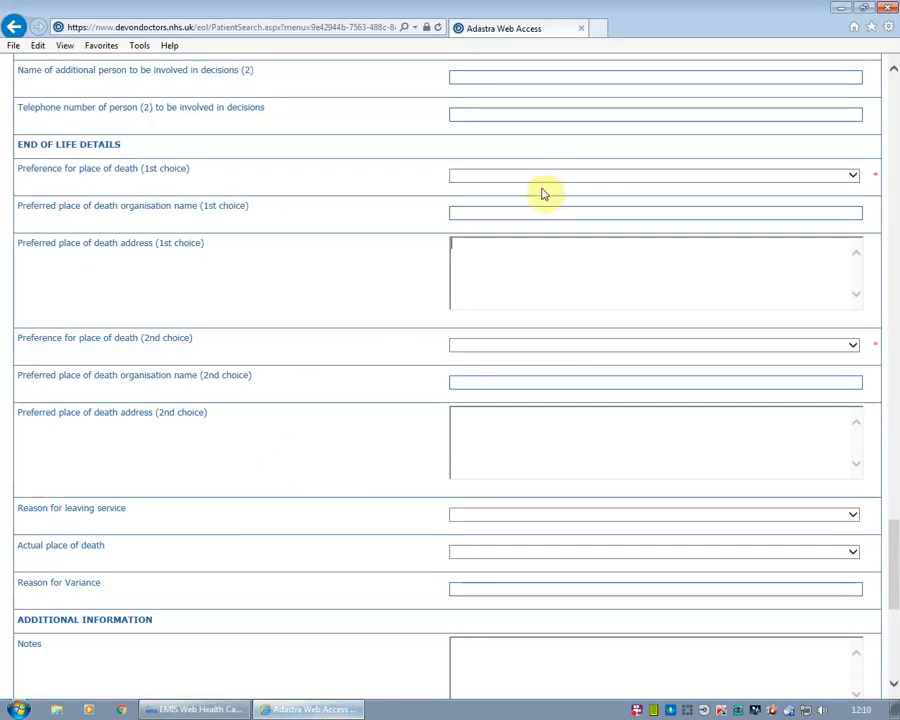
Set first preferred place of death to Home and second to Hospice, St Margarets
{"action": "left_click", "coordinate": [480, 212]}
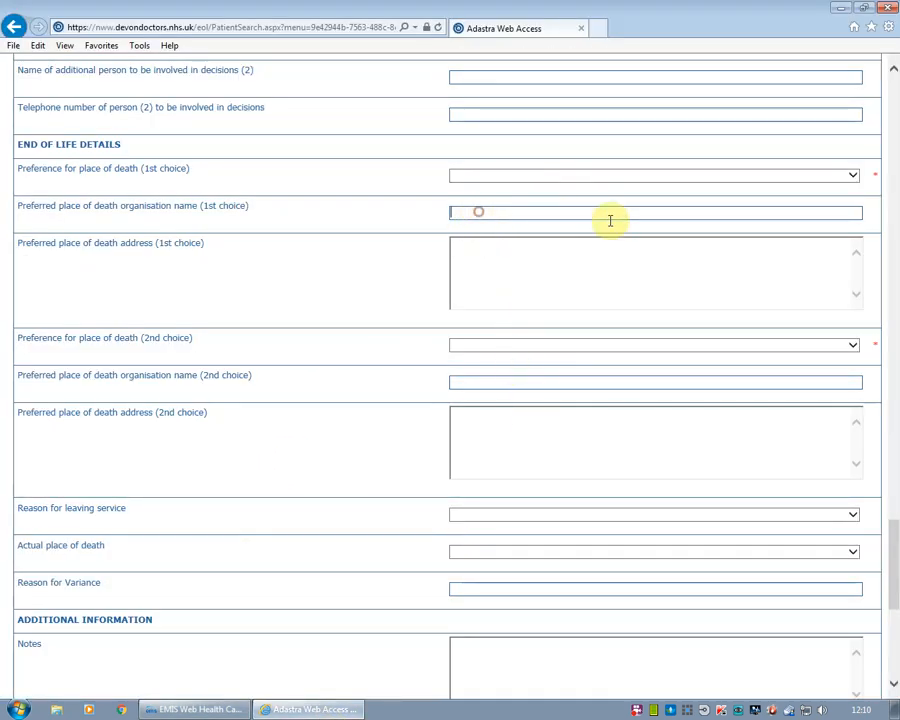
{"action": "left_click", "coordinate": [850, 176]}
{"action": "left_click", "coordinate": [530, 187]}
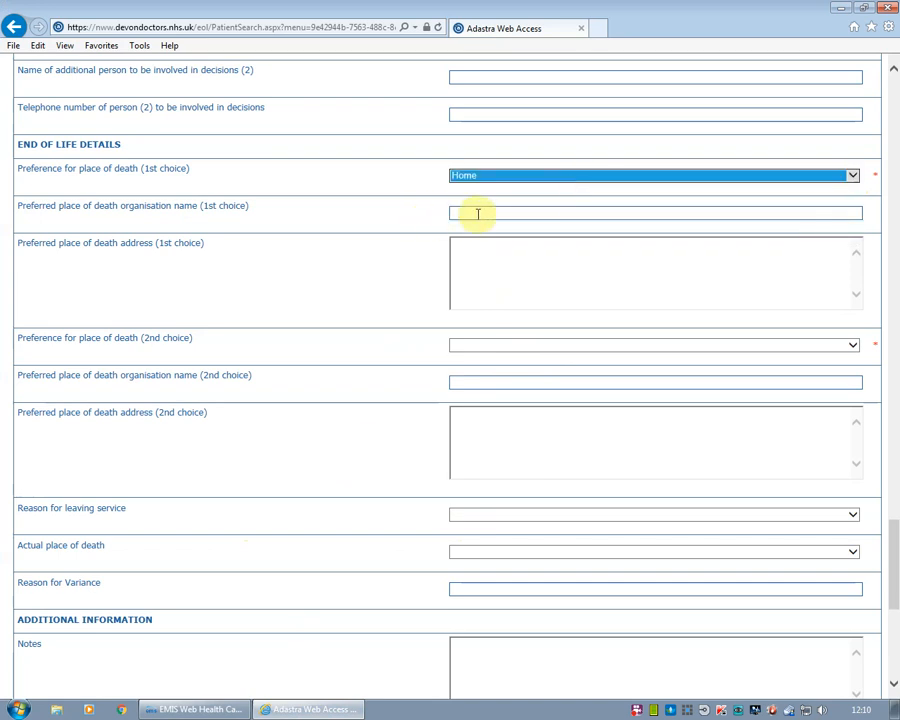
{"action": "left_click", "coordinate": [490, 211]}
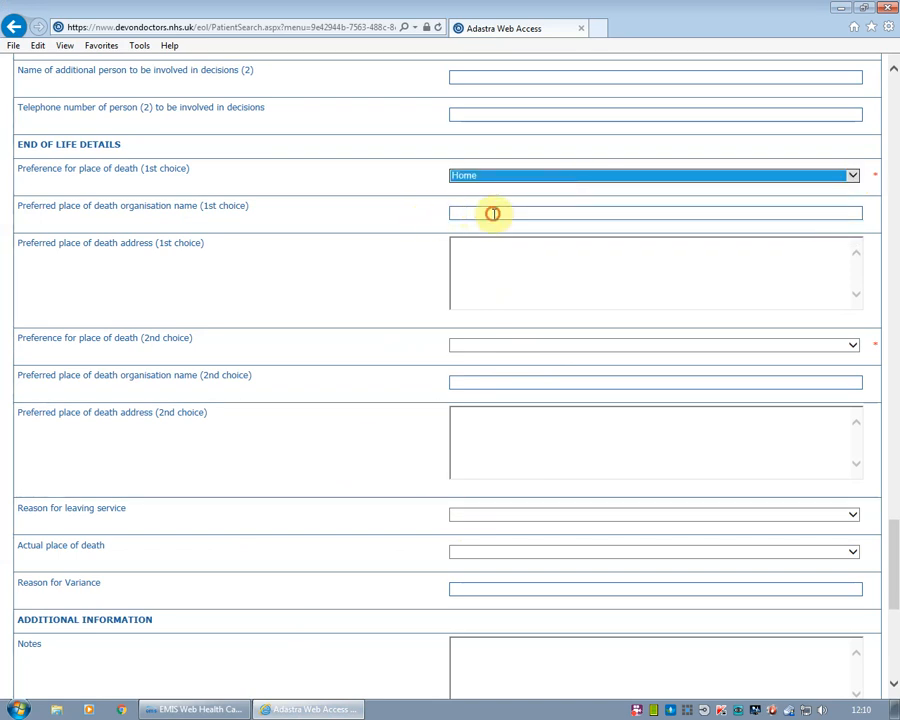
{"action": "left_click", "coordinate": [498, 349]}
{"action": "left_click", "coordinate": [483, 397]}
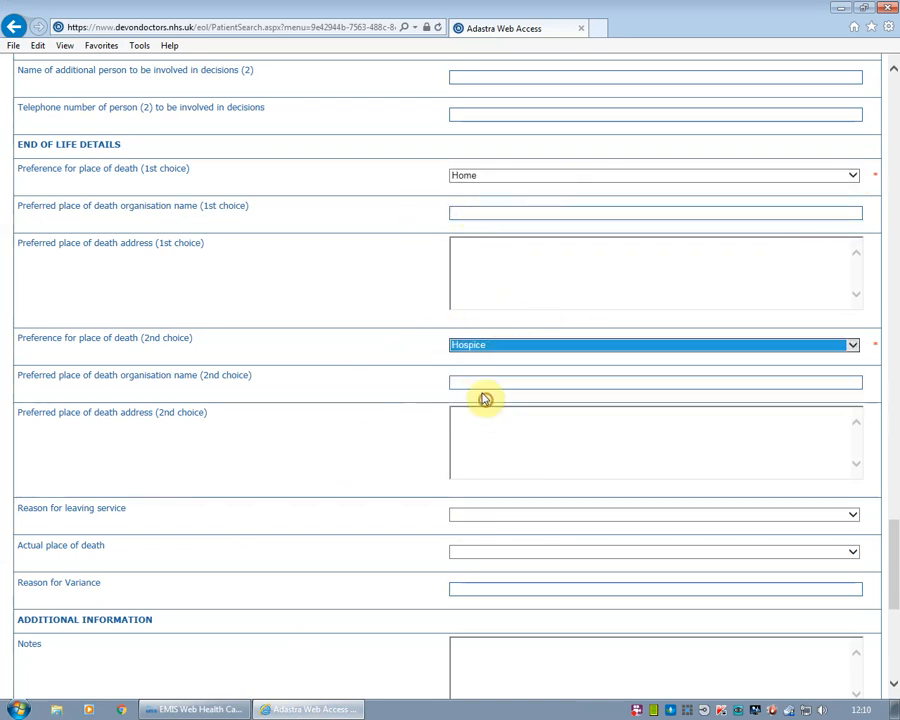
{"action": "left_click", "coordinate": [526, 381]}
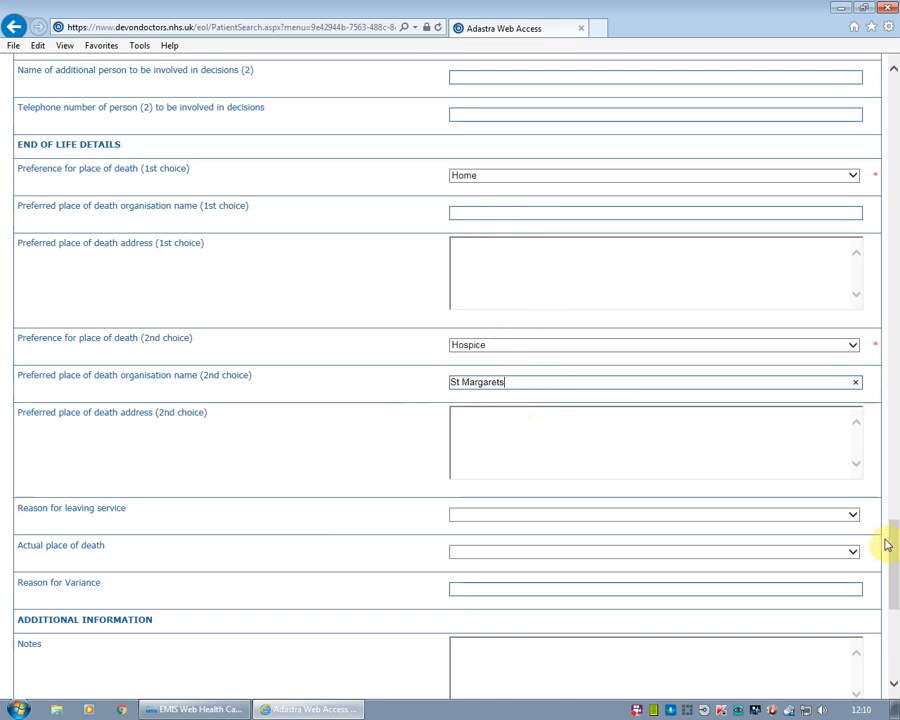
{"action": "left_click_drag", "start_coordinate": [895, 550], "coordinate": [882, 598]}
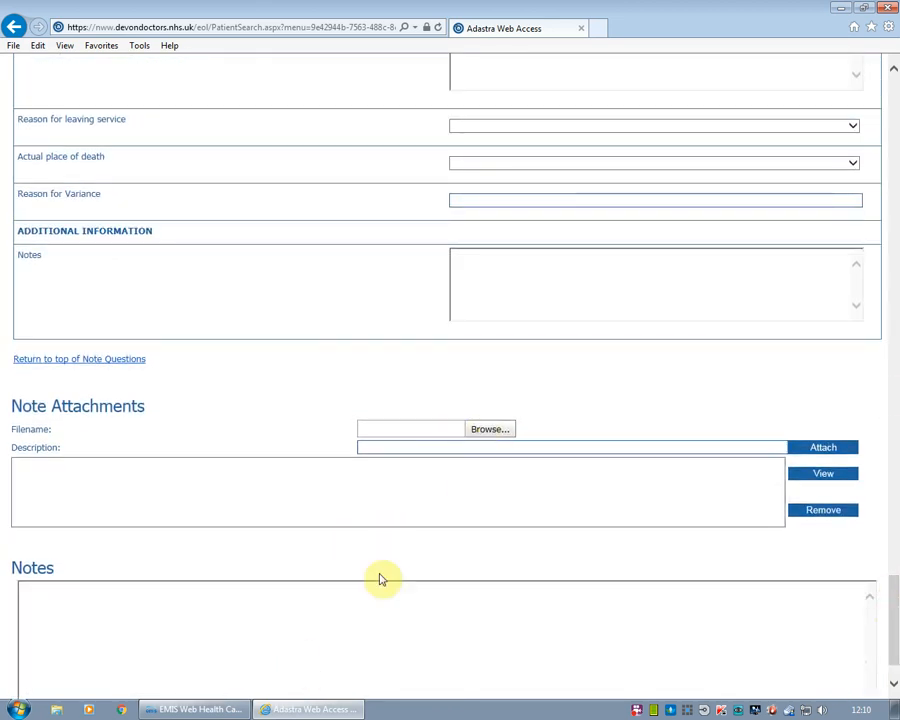
{"action": "left_click", "coordinate": [200, 710]}
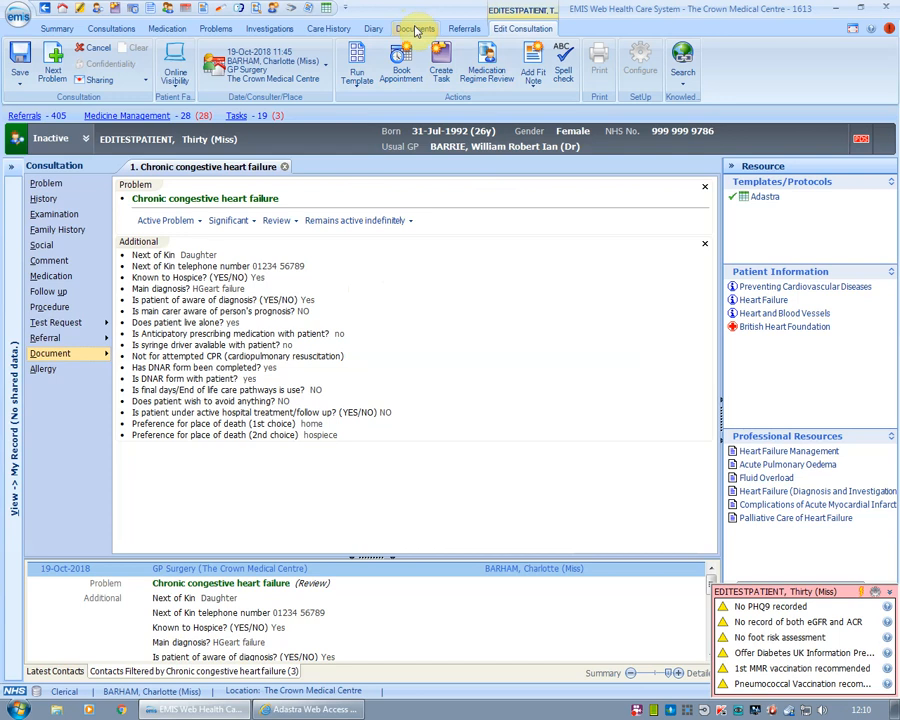
Export the Treatment Escalation Plan document to the CAB File folder without overwriting the existing file
{"action": "left_click", "coordinate": [416, 30]}
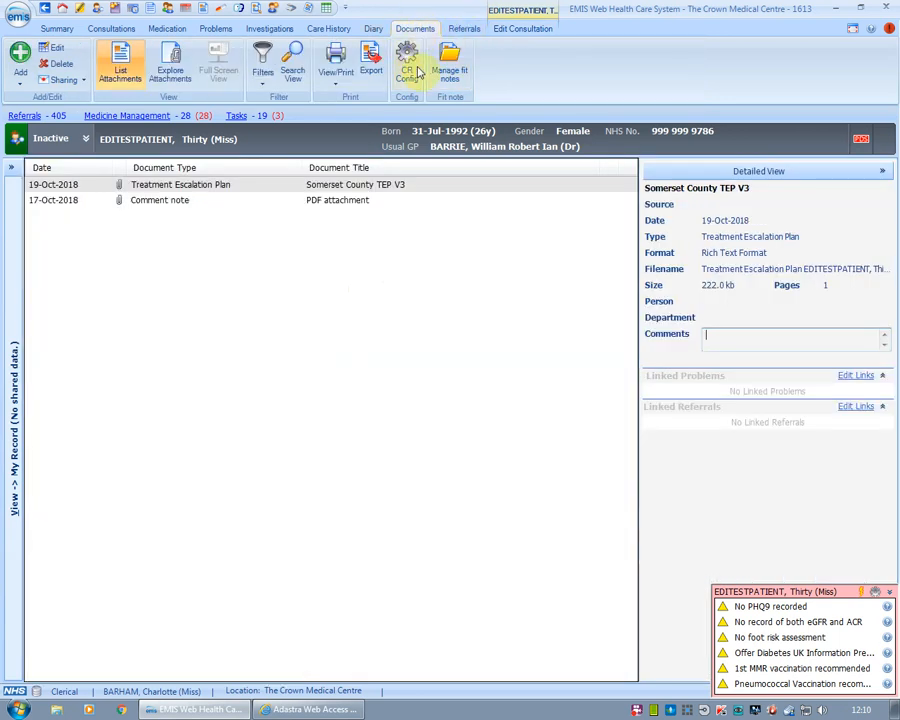
{"action": "left_click", "coordinate": [255, 186]}
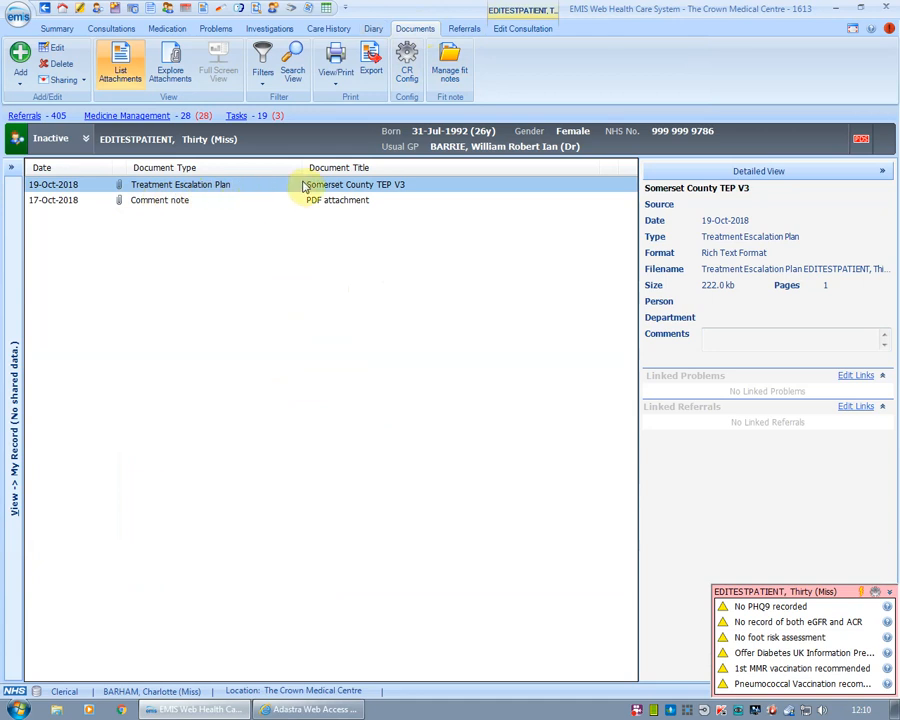
{"action": "double_click", "coordinate": [292, 193]}
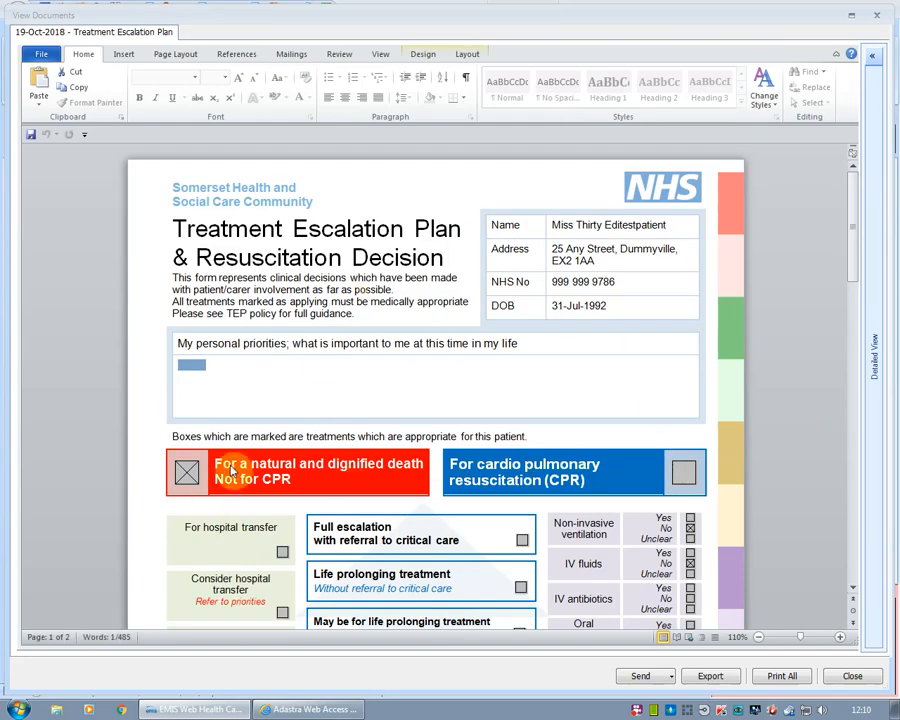
{"action": "left_click", "coordinate": [727, 681]}
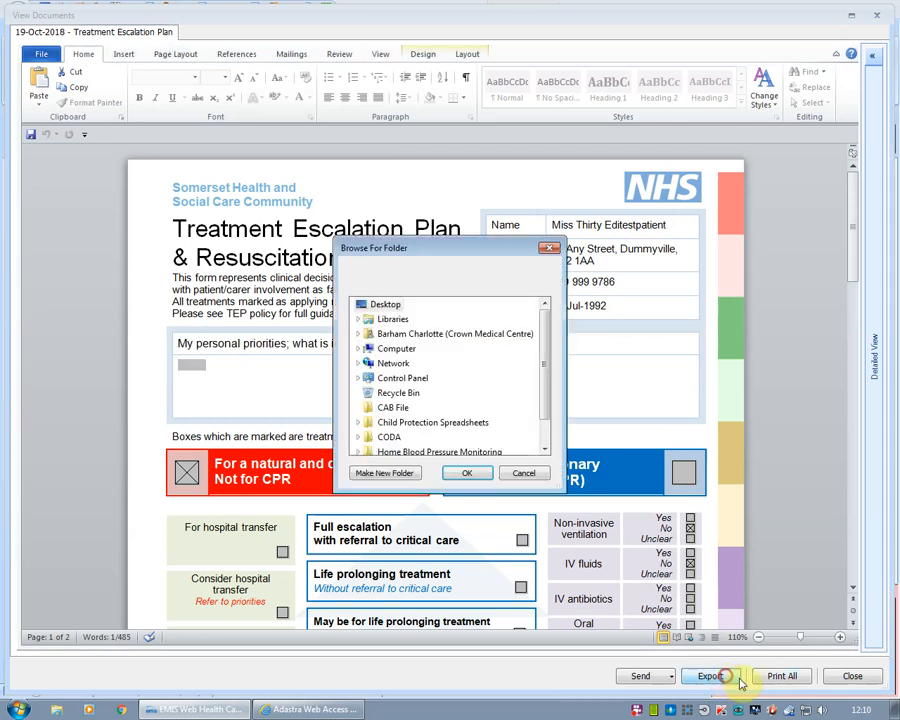
{"action": "left_click", "coordinate": [395, 408]}
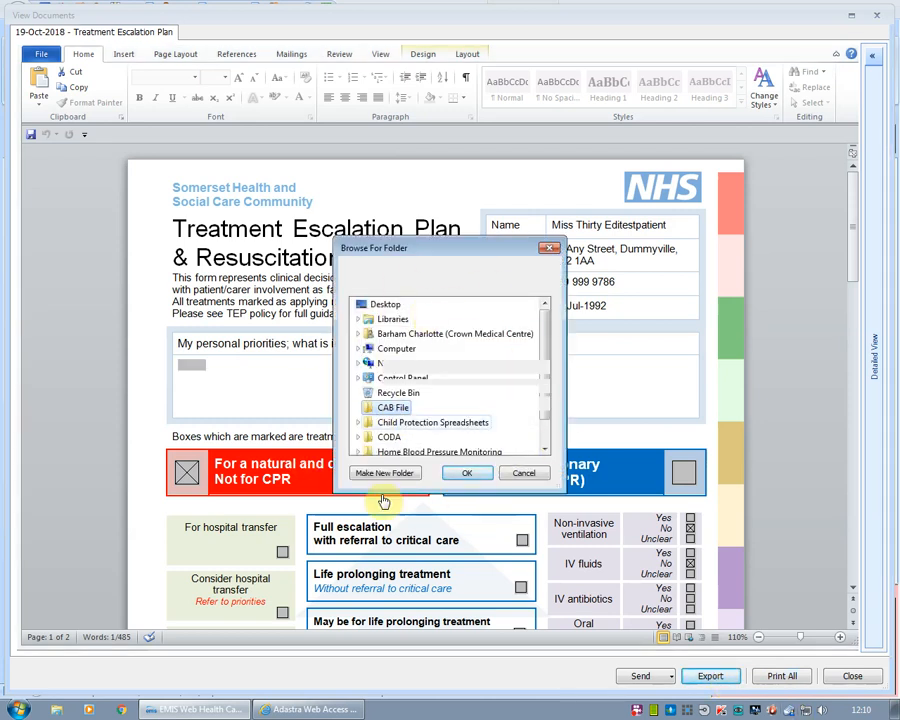
{"action": "left_click", "coordinate": [466, 476]}
{"action": "left_click", "coordinate": [588, 393]}
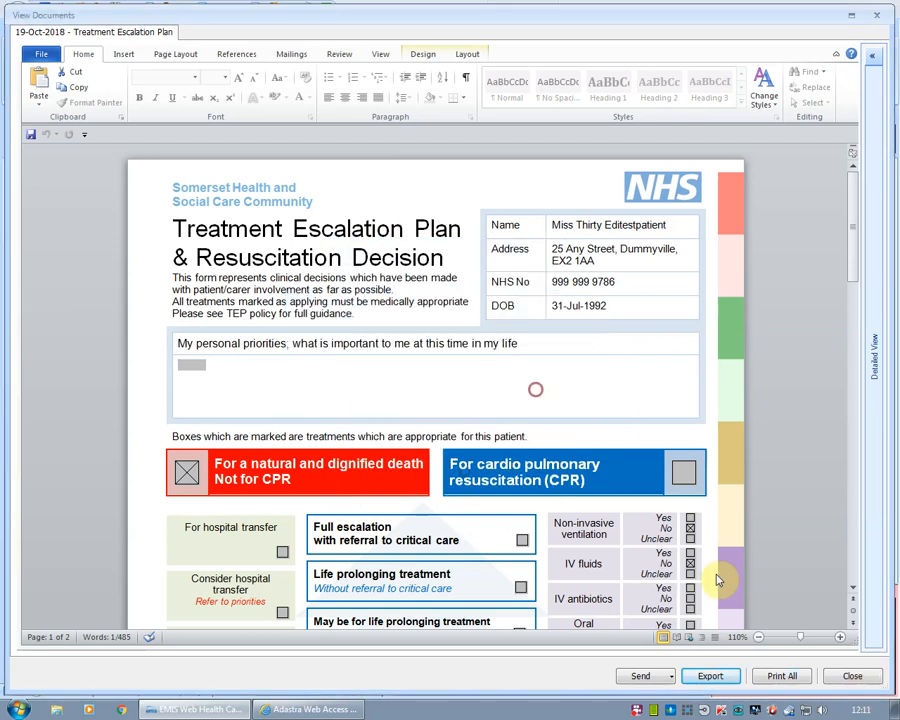
{"action": "left_click", "coordinate": [848, 676]}
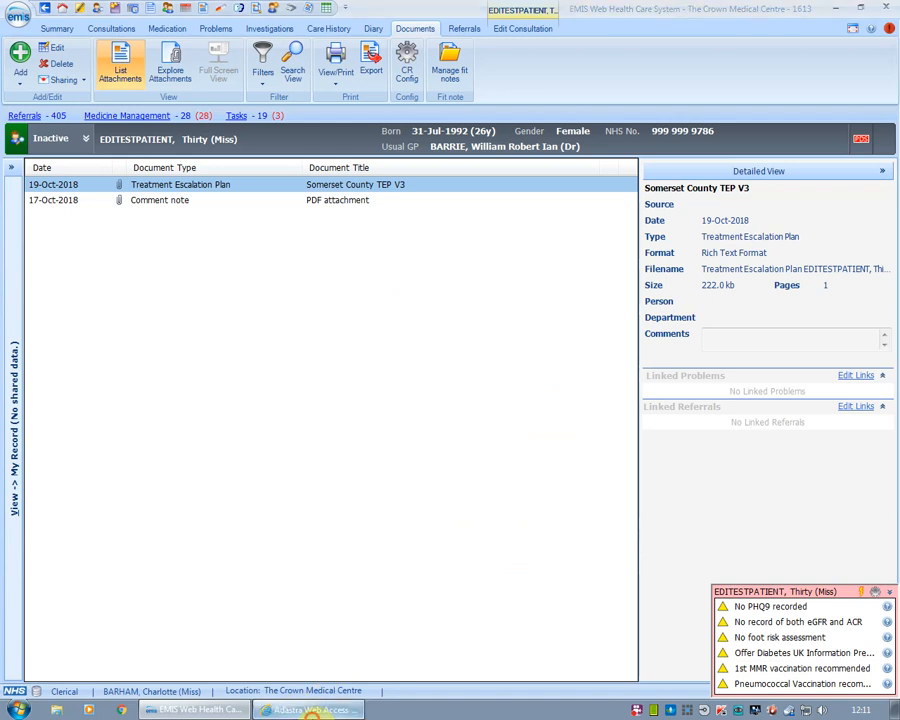
{"action": "left_click", "coordinate": [307, 709]}
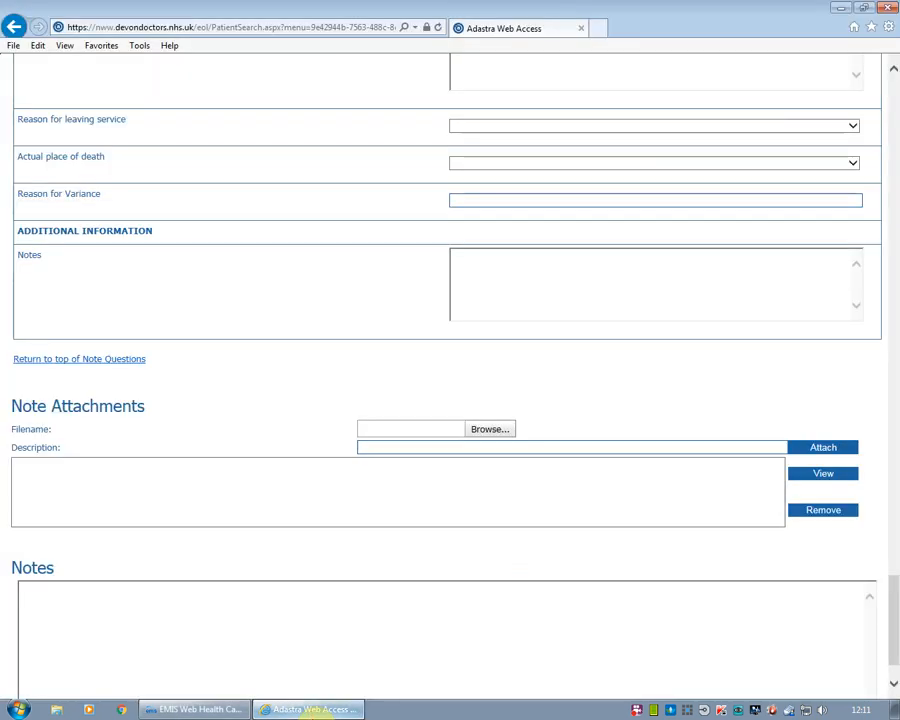
Attach the exported Treatment Escalation Plan .rtf file with the description 'DNAR Form'
{"action": "left_click", "coordinate": [490, 429]}
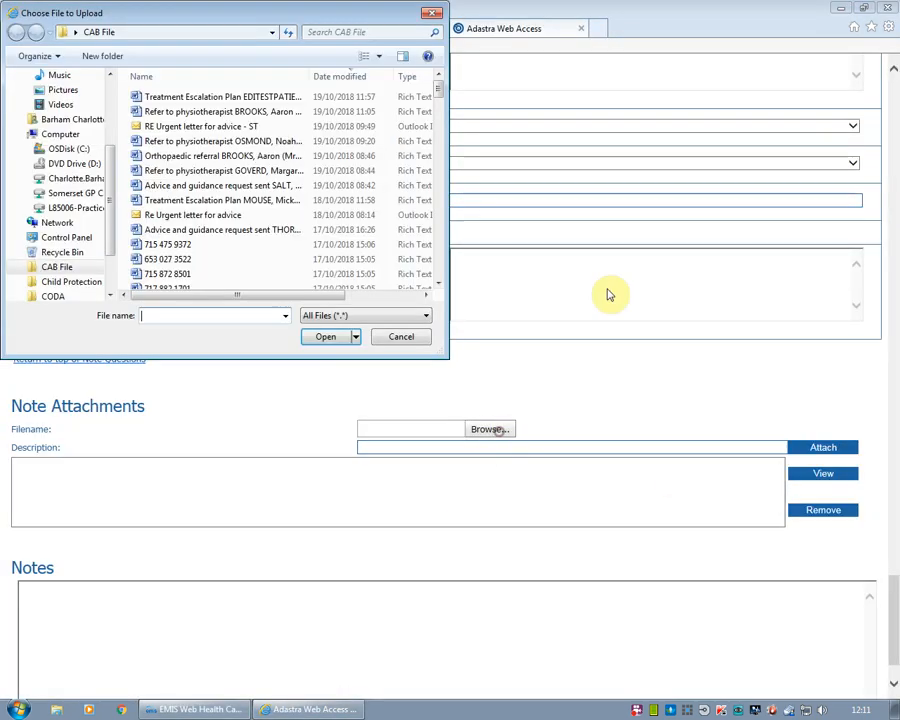
{"action": "double_click", "coordinate": [209, 97]}
{"action": "left_click", "coordinate": [730, 446]}
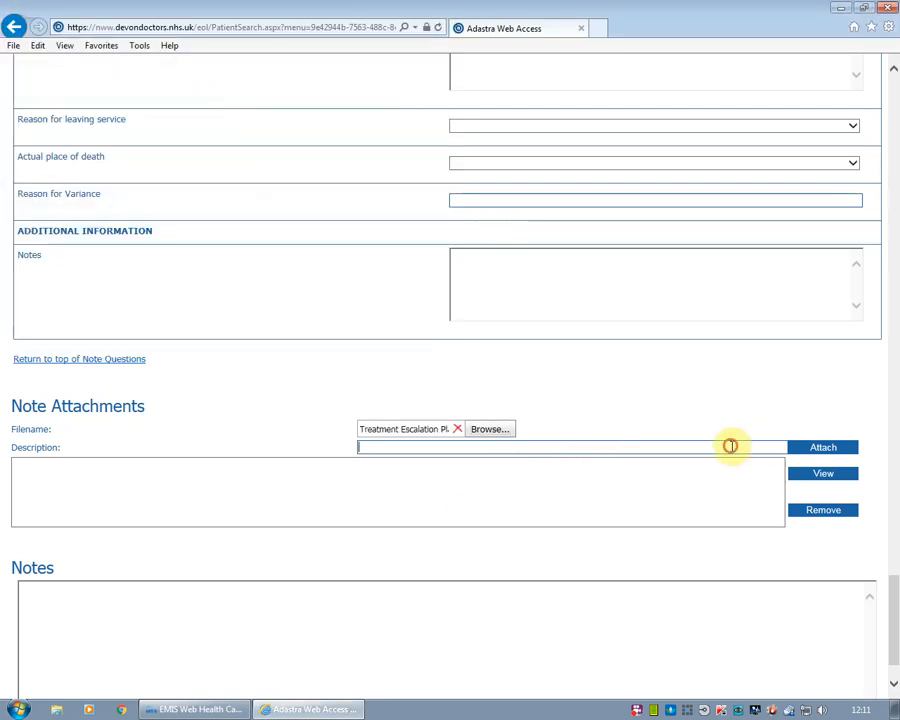
{"action": "key", "text": "BackSpace"}
{"action": "key", "text": "BackSpace"}
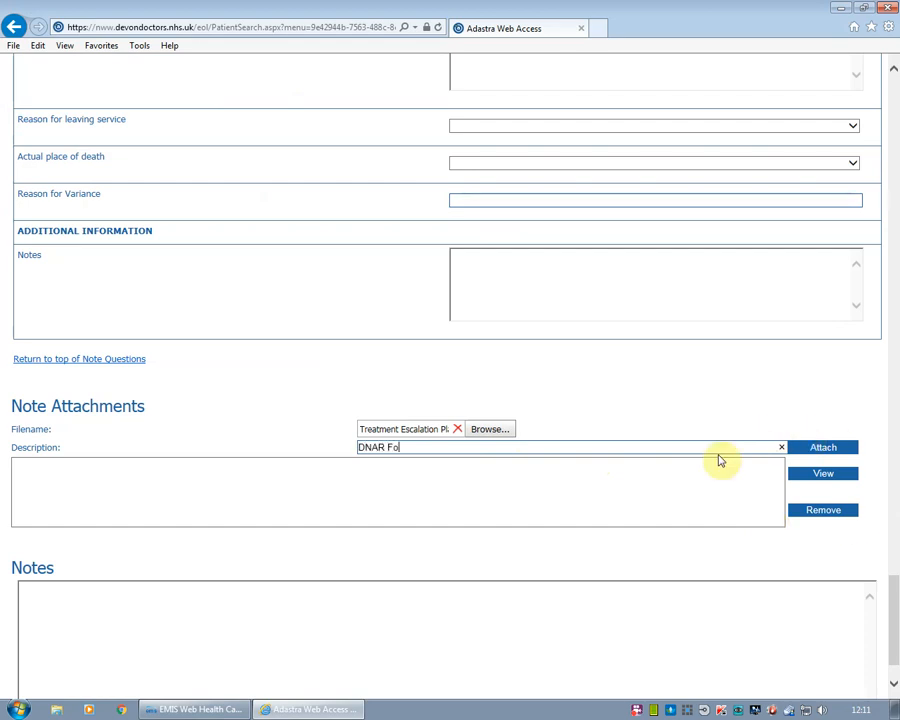
{"action": "left_click", "coordinate": [830, 450]}
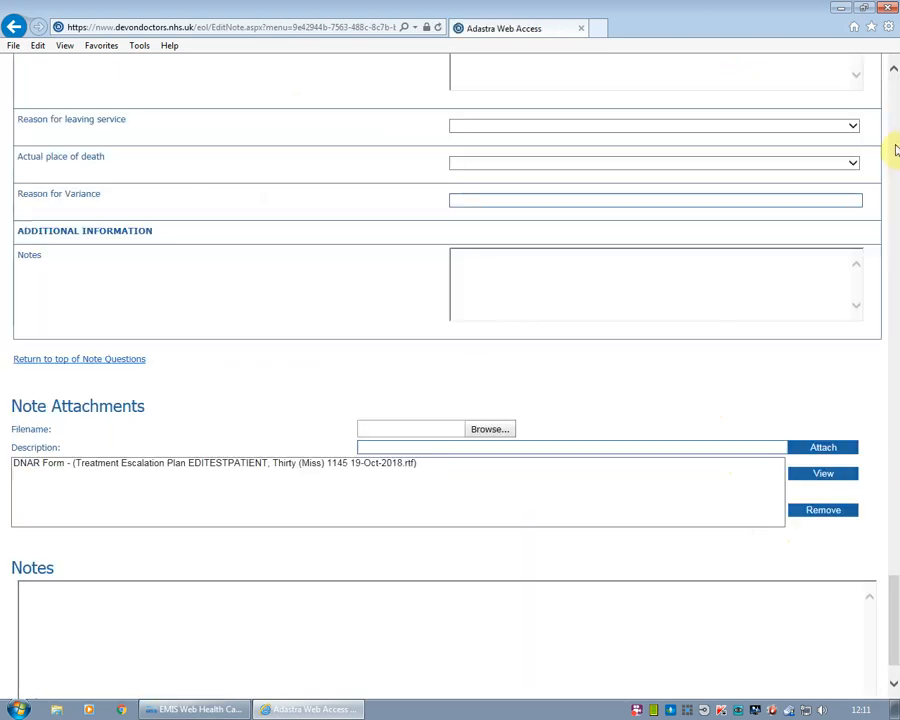
{"action": "scroll", "coordinate": [897, 593], "scroll_direction": "down", "scroll_amount": 2}
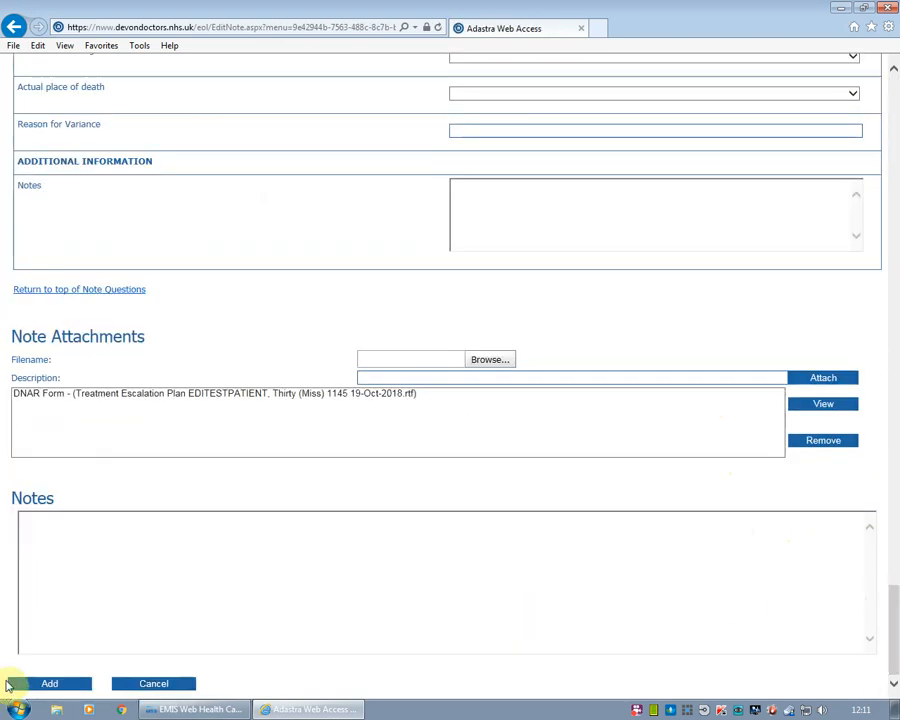
Add the EPACCS note, then search Note Search Criteria to find the patient's saved note
{"action": "left_click", "coordinate": [66, 685]}
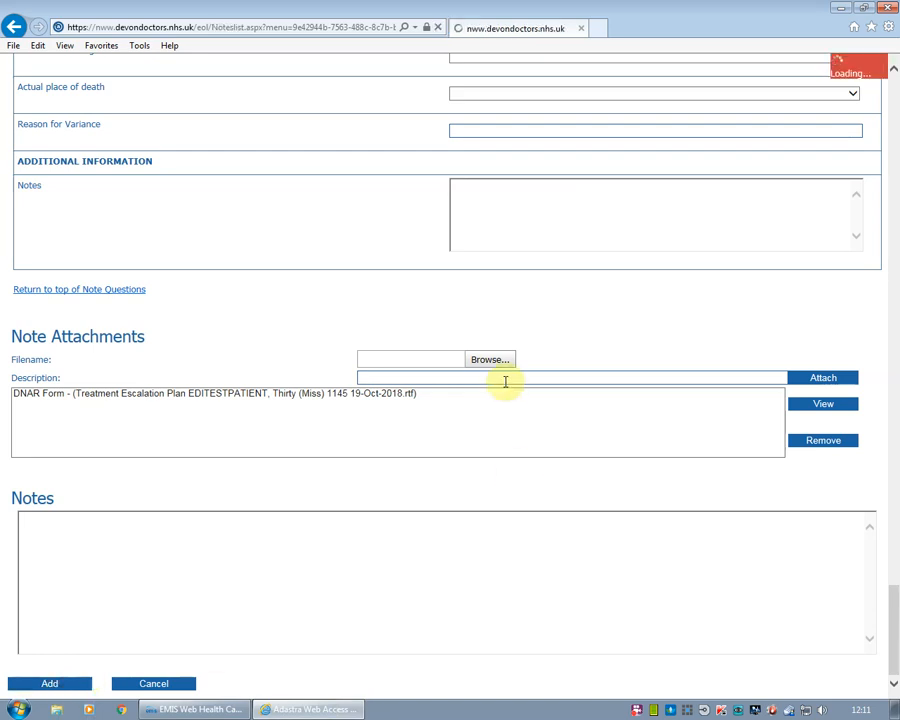
{"action": "left_click", "coordinate": [723, 247]}
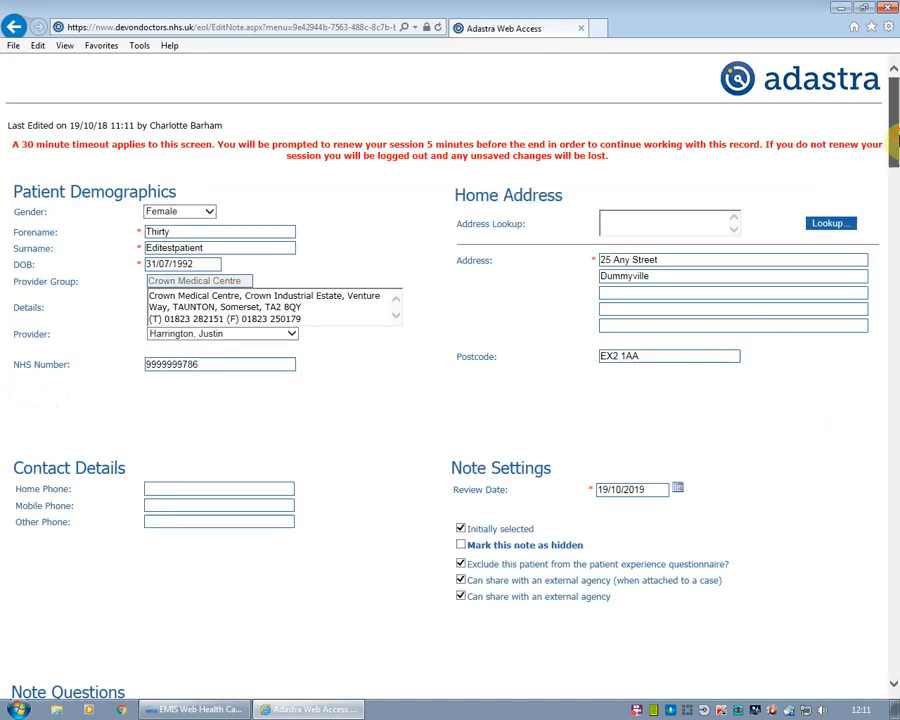
{"action": "scroll", "coordinate": [894, 140], "scroll_direction": "down", "scroll_amount": 3}
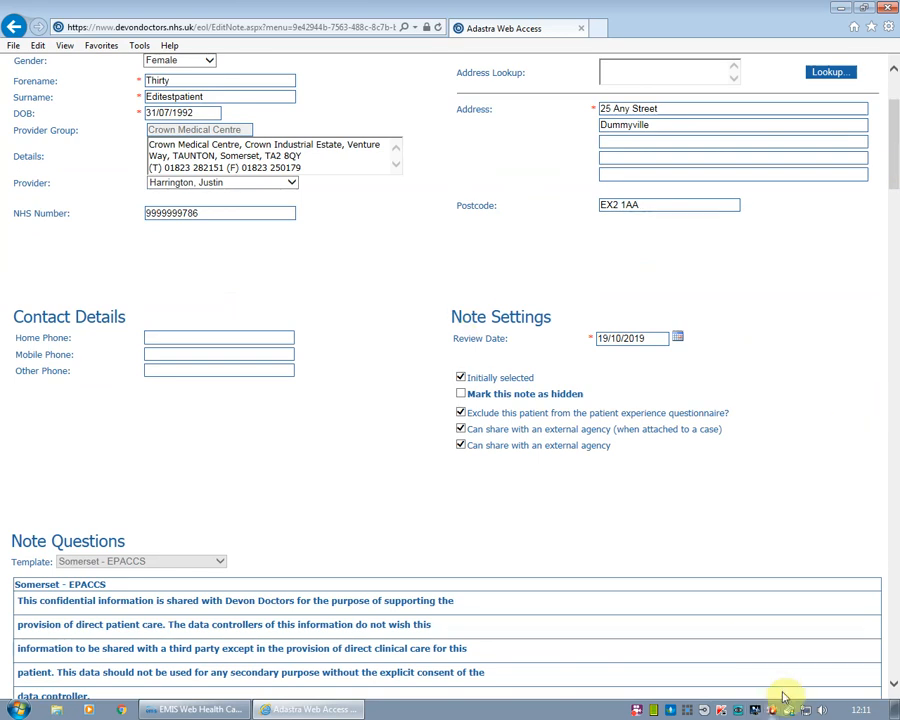